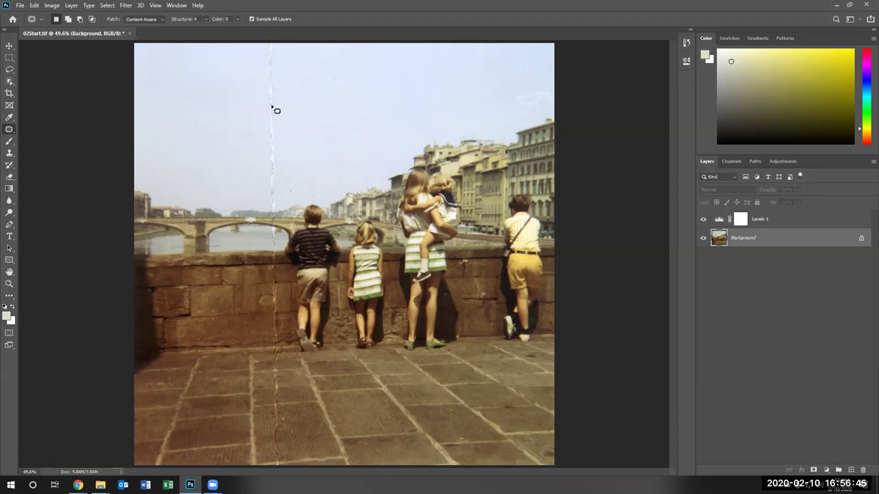
- Patch the pavement scratch, deselect, and switch to the Spot Healing Brush
left_click_drag(272, 411, 281, 453)
key("ctrl+d")
right_click(14, 132)
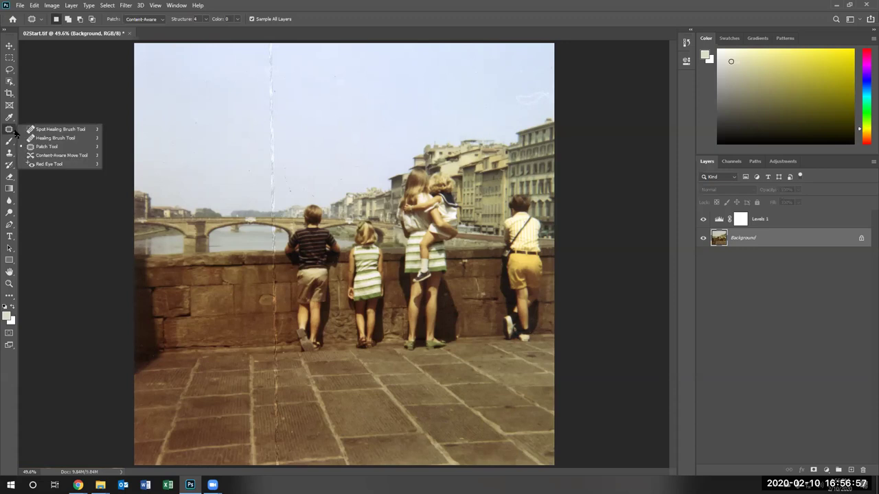
left_click(66, 130)
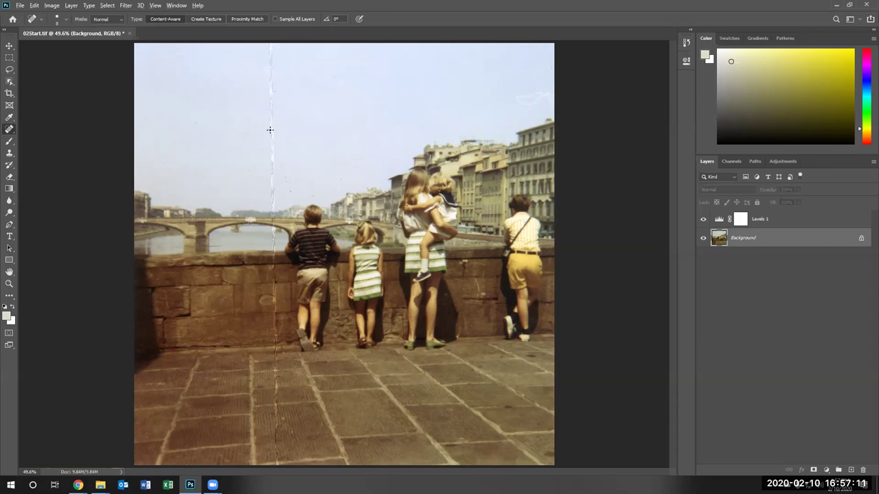
- Zoom in on the top of the white scratch in the sky
scroll(270, 130, "up", 3)
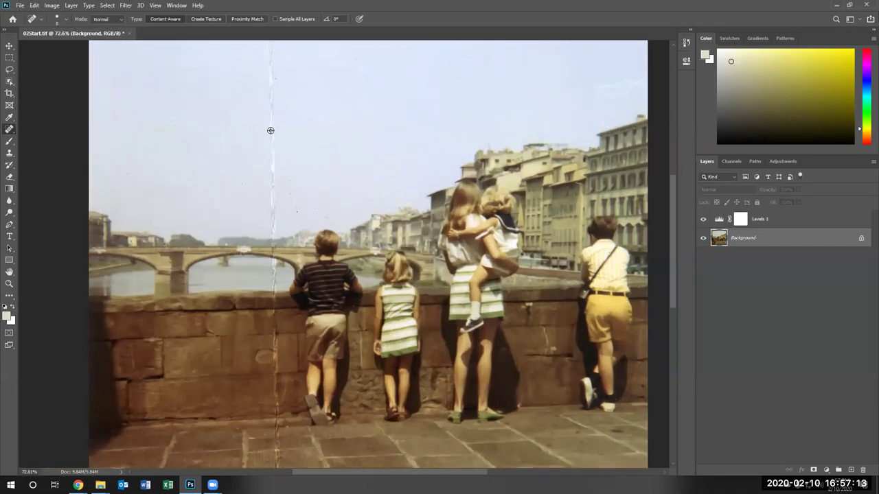
scroll(271, 131, "up", 2)
scroll(271, 118, "up", 2)
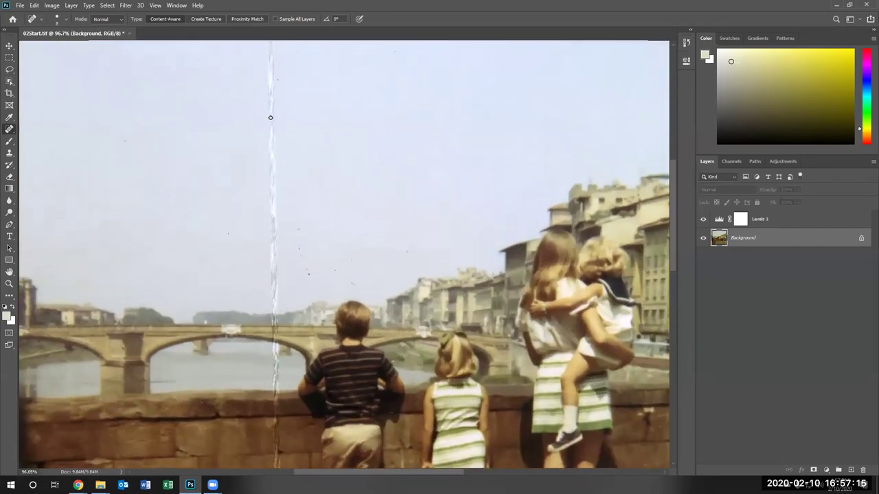
scroll(271, 118, "up", 3)
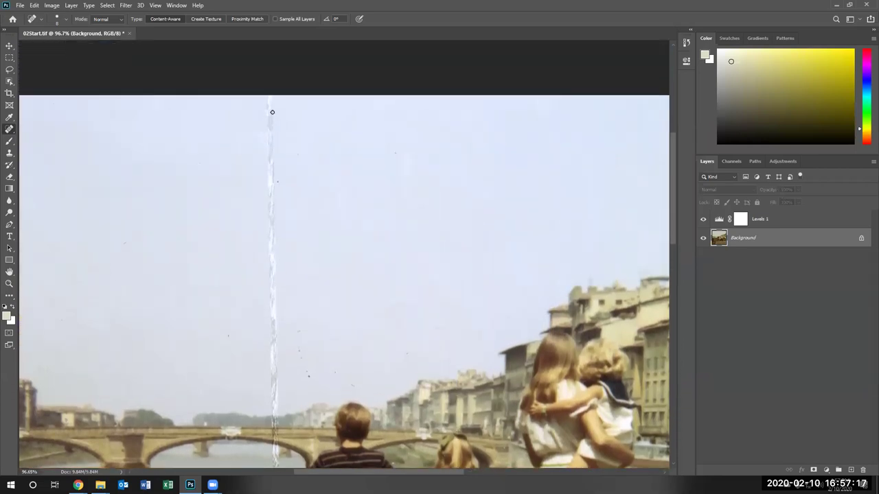
scroll(272, 112, "up", 4)
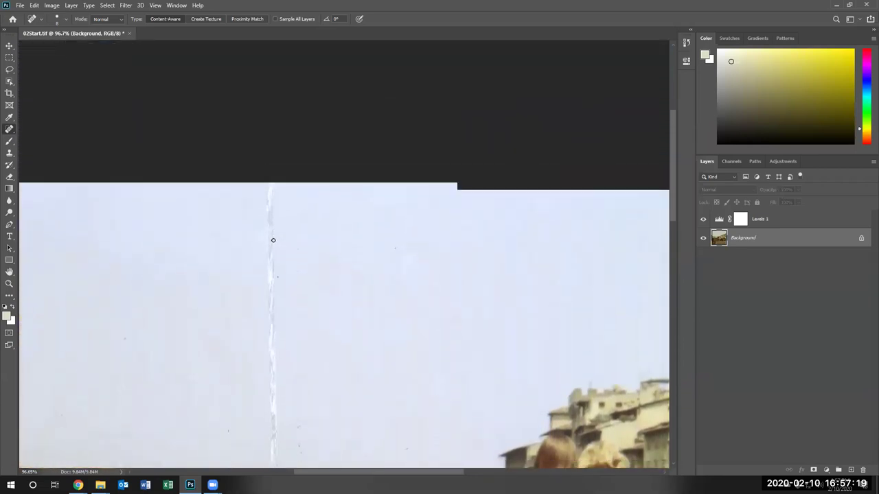
scroll(272, 240, "down", 1)
scroll(272, 240, "down", 1)
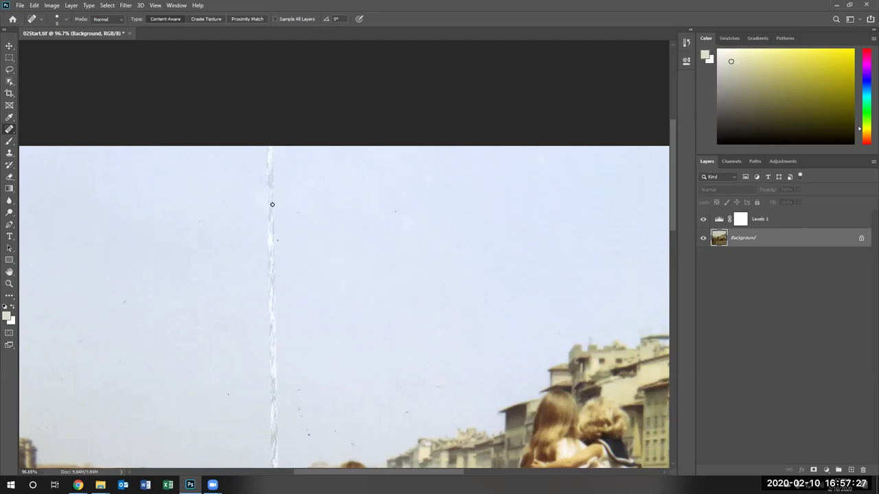
- Drag the brush picker's Size slider to 41 px and confirm the size
left_click(66, 20)
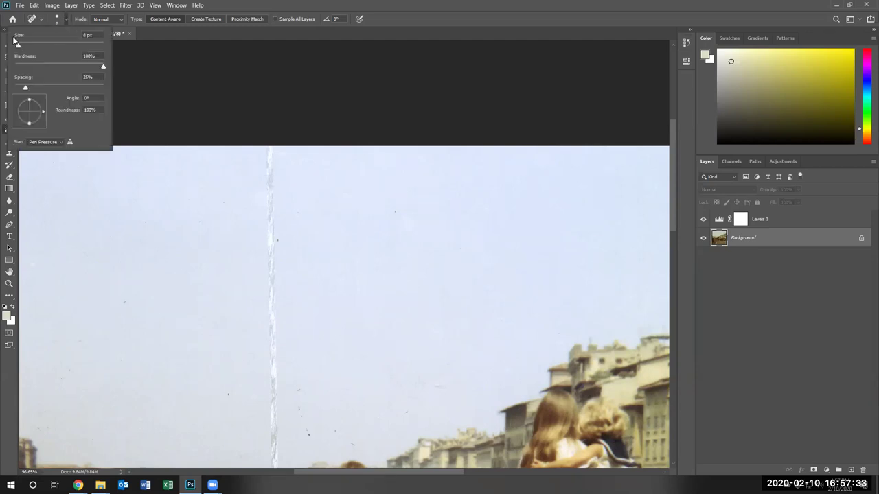
left_click_drag(17, 49, 23, 48)
left_click(50, 47)
left_click_drag(50, 45, 33, 45)
left_click(66, 16)
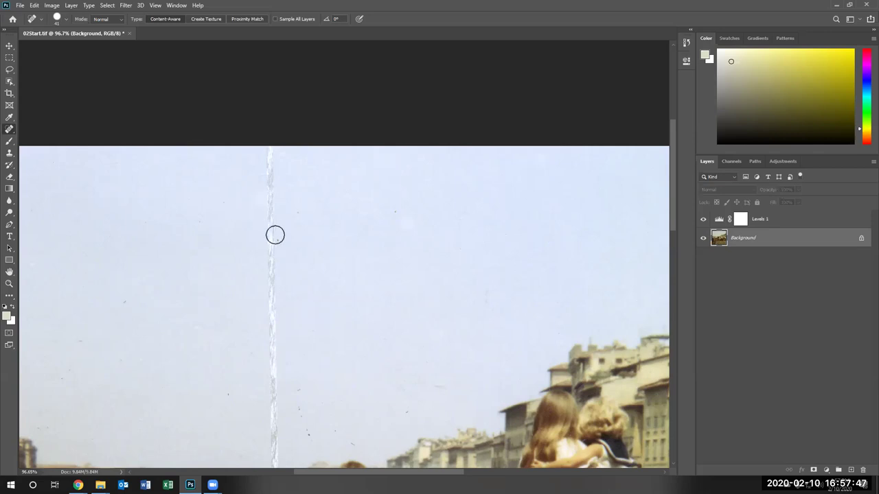
left_click(66, 19)
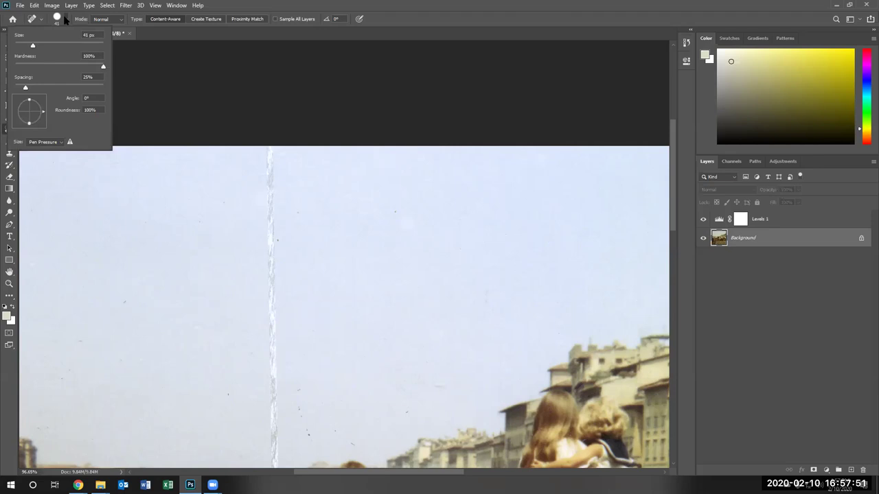
left_click(64, 18)
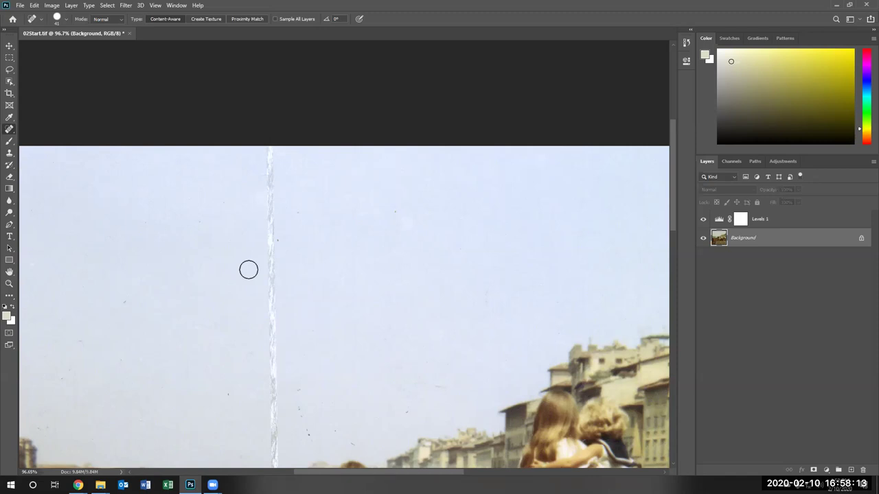
- Fine-tune the brush size and heal the white scratch down the sky
key("bracketleft")
key("bracketleft")
key("bracketleft")
key("bracketleft")
key("bracketleft")
key("bracketleft")
key("bracketleft")
key("bracketleft")
key("bracketleft")
key("bracketleft")
key("bracketleft")
key("bracketleft")
key("bracketright")
key("bracketright")
key("bracketright")
key("bracketright")
key("bracketright")
key("bracketright")
key("bracketright")
key("bracketright")
key("bracketright")
key("bracketright")
key("bracketright")
key("bracketright")
key("bracketleft")
key("bracketleft")
key("bracketleft")
key("bracketleft")
key("bracketleft")
left_click_drag(270, 146, 273, 464)
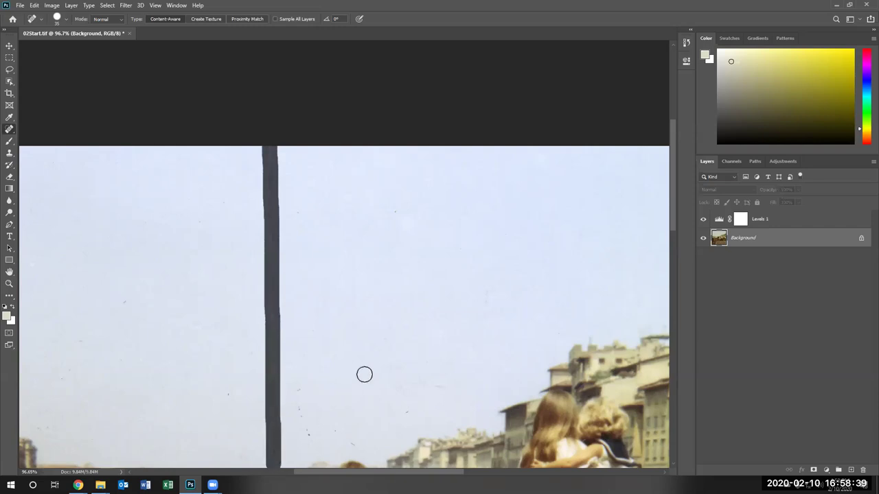
scroll(339, 295, "down", 3)
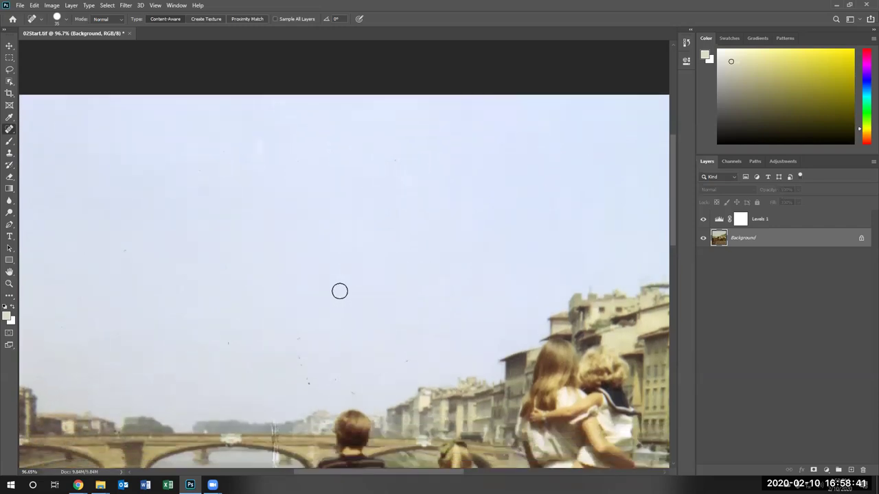
scroll(339, 292, "down", 5)
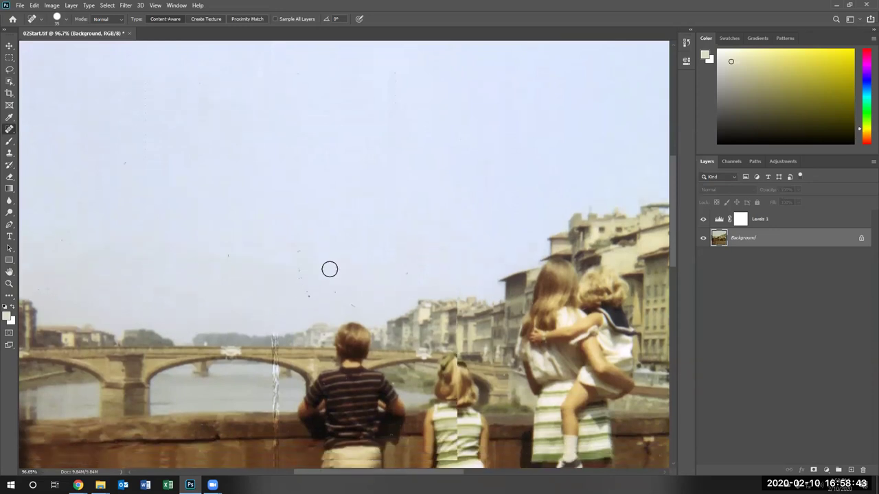
scroll(329, 270, "down", 3)
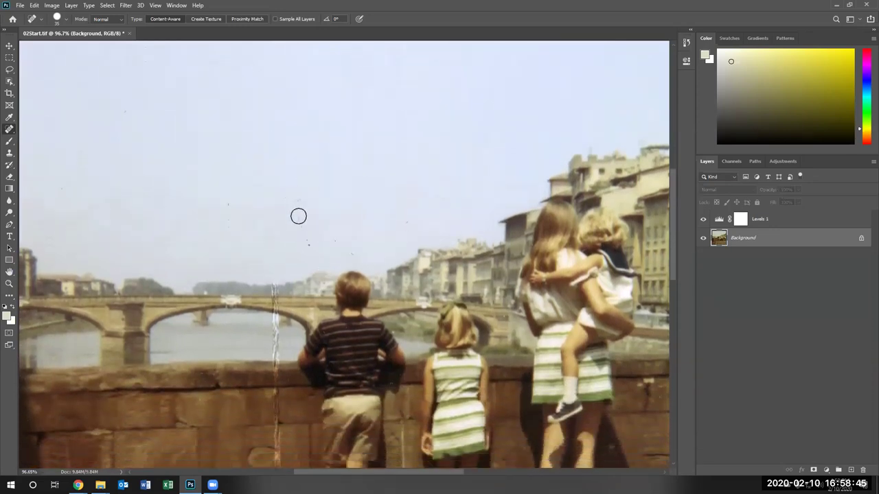
- Heal the scratch remnant above the boy
mouse_move(360, 256)
left_mouse_down()
mouse_move(336, 241)
mouse_move(307, 246)
mouse_move(294, 196)
left_mouse_up()
scroll(274, 274, "down", 3)
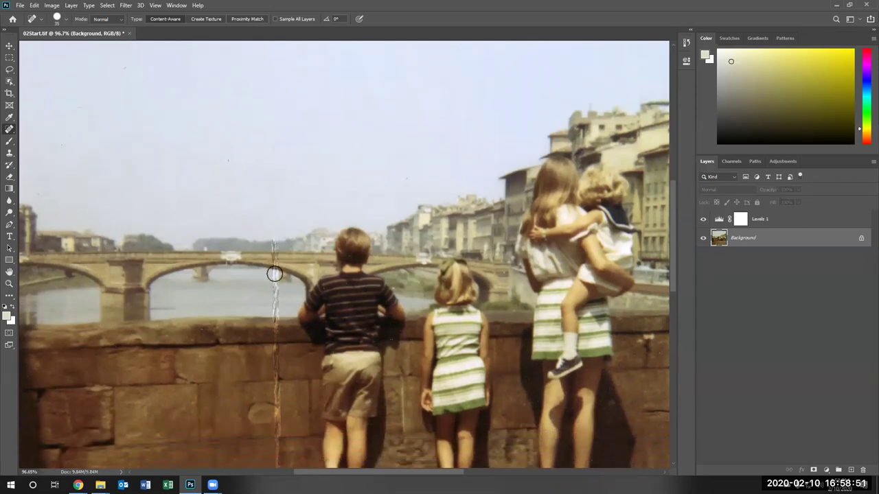
scroll(275, 274, "down", 3)
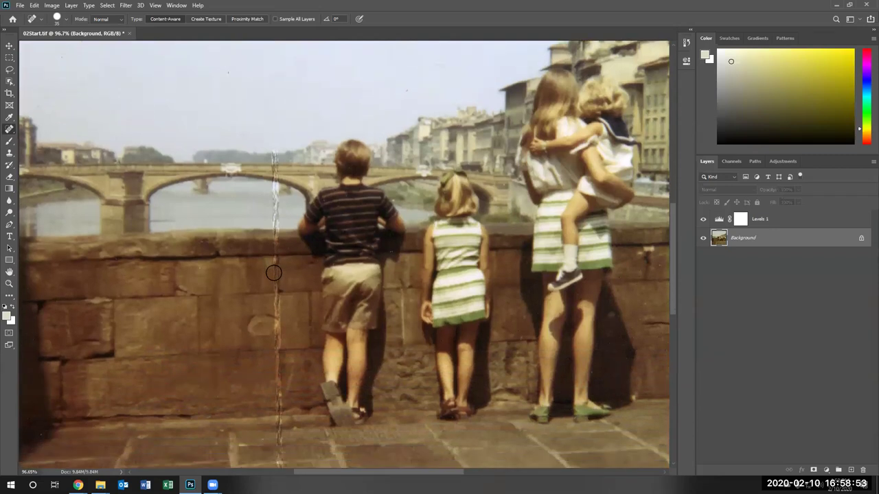
scroll(274, 272, "down", 2)
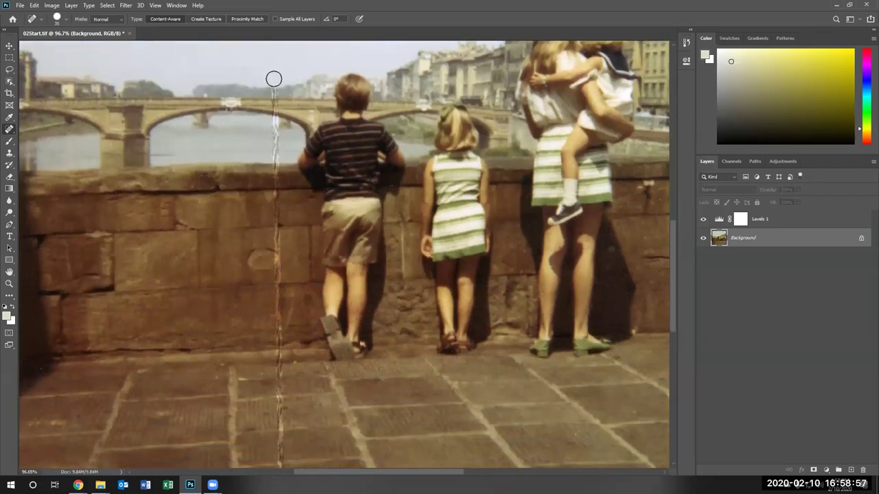
- Heal the scratch down the bridge wall and across the pavement
left_click(274, 81)
mouse_move(273, 101)
left_mouse_down()
mouse_move(276, 342)
mouse_move(285, 408)
mouse_move(282, 348)
left_mouse_up()
scroll(281, 347, "down", 2)
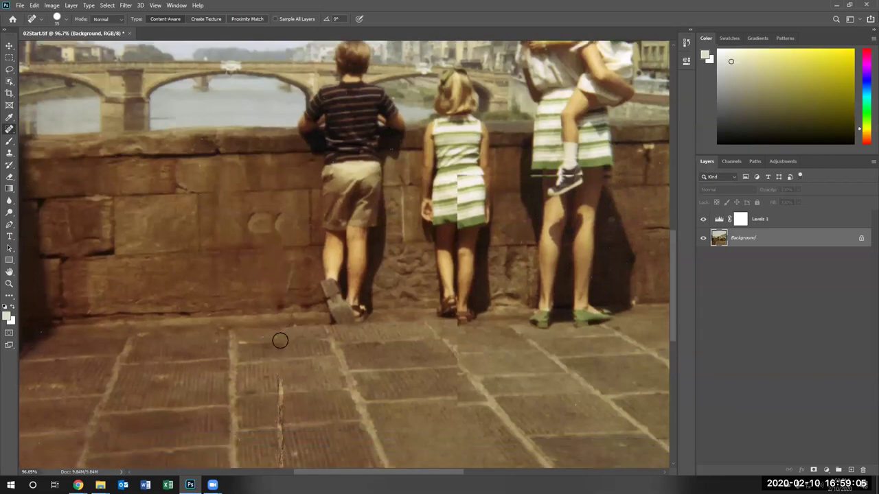
scroll(280, 340, "down", 5)
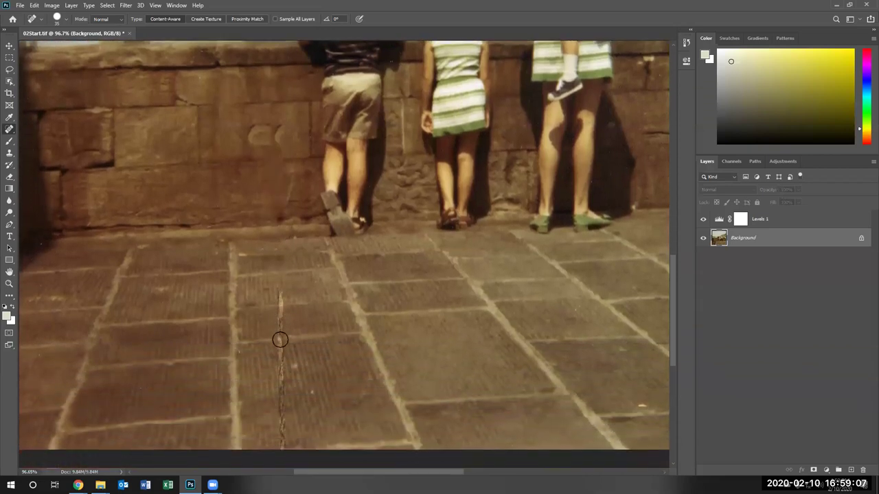
scroll(279, 340, "down", 4)
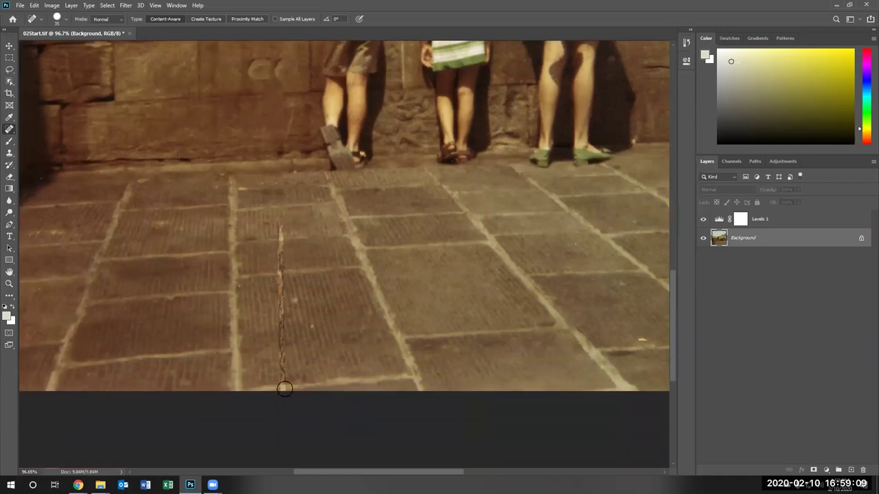
left_click_drag(280, 384, 278, 213)
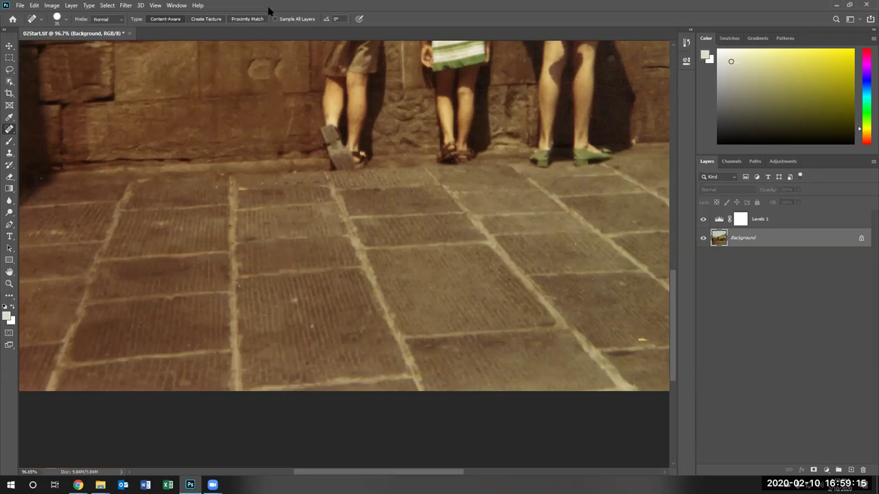
- Fit the whole photo in the window with View > Fit on Screen
left_click(177, 6)
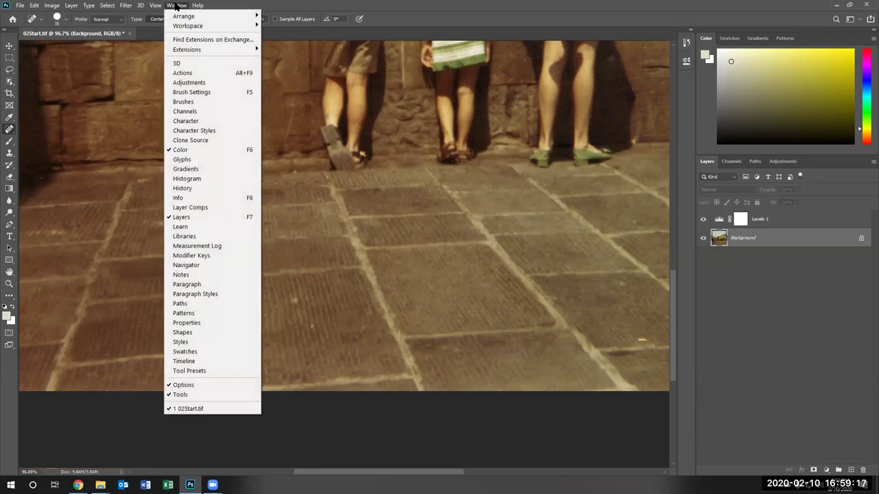
mouse_move(158, 6)
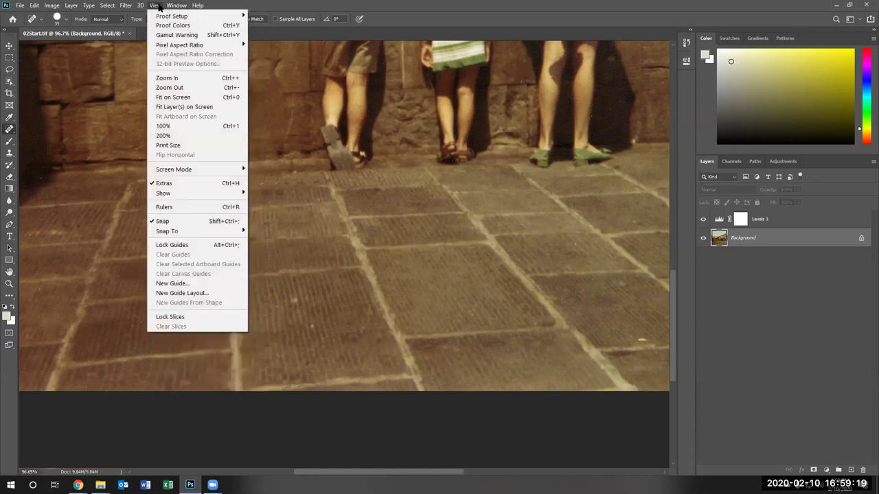
left_click(181, 97)
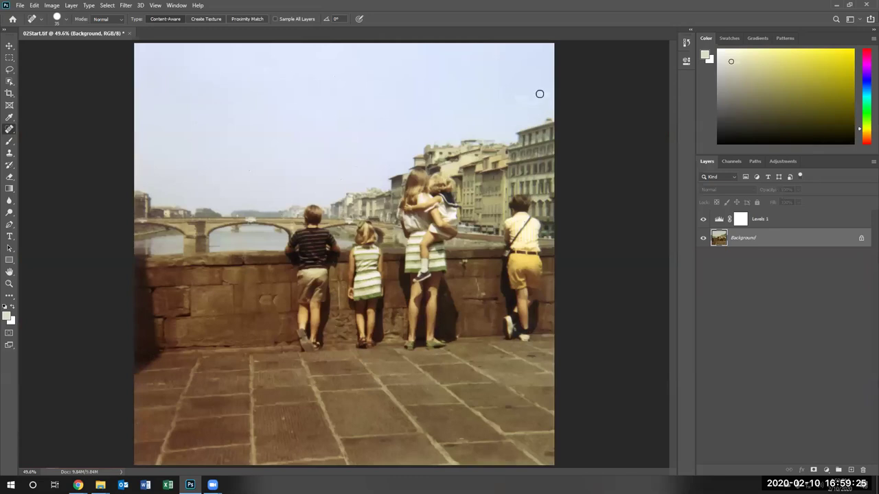
- Zoom in, shrink the brush, and heal the curved white scratch in the sky
scroll(543, 93, "up", 1)
scroll(542, 93, "up", 16)
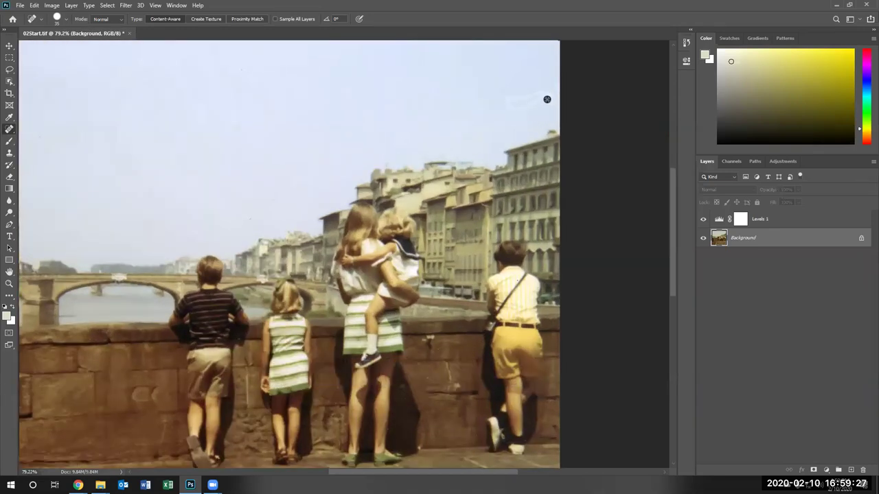
scroll(536, 94, "up", 4)
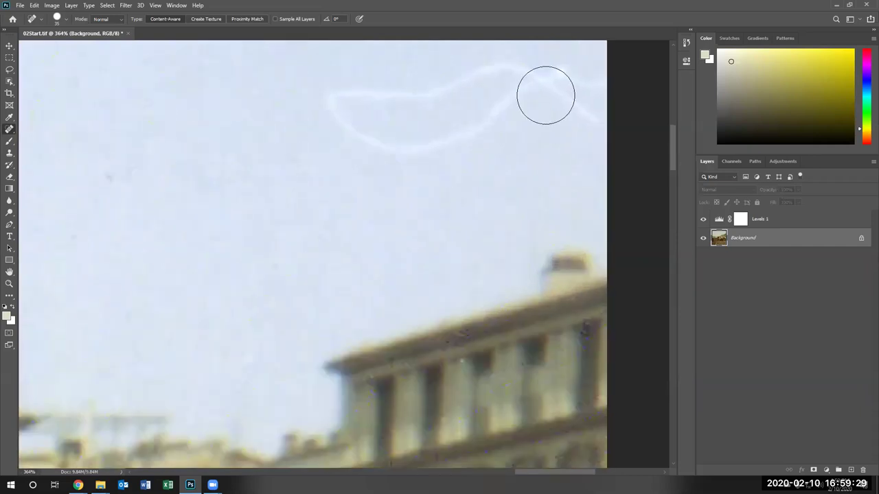
key("bracketleft")
key("bracketleft")
key("bracketleft")
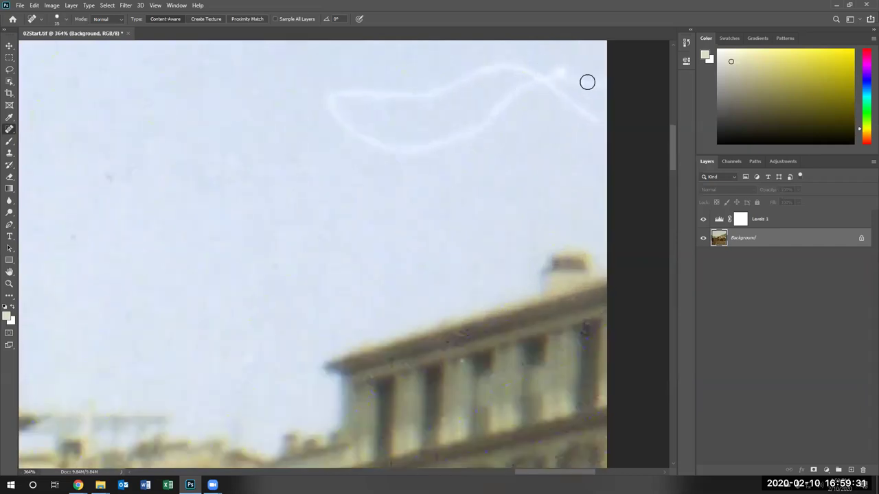
mouse_move(602, 83)
left_mouse_down()
mouse_move(483, 66)
mouse_move(430, 90)
mouse_move(348, 91)
mouse_move(329, 103)
mouse_move(354, 134)
mouse_move(405, 149)
mouse_move(470, 132)
mouse_move(534, 87)
mouse_move(609, 133)
left_mouse_up()
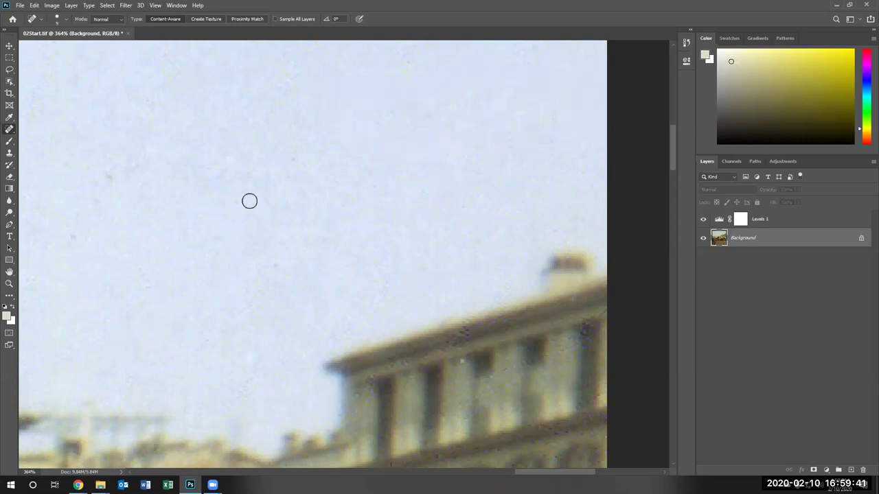
- Zoom back out and fit the entire photo on screen again
scroll(249, 200, "down", 3)
scroll(115, 263, "down", 2)
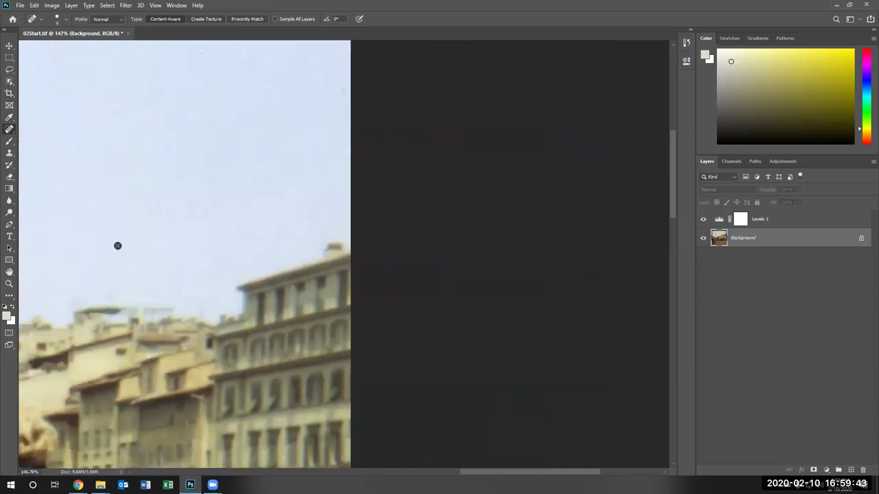
scroll(116, 246, "down", 4)
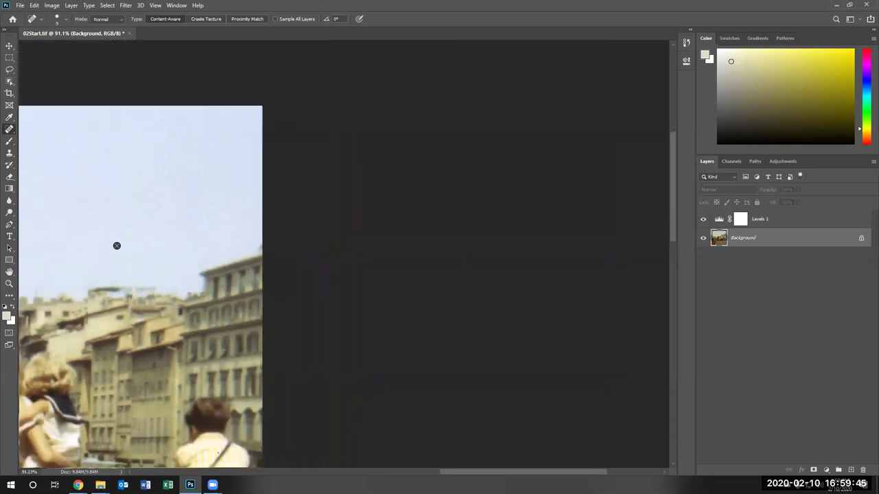
left_click(155, 5)
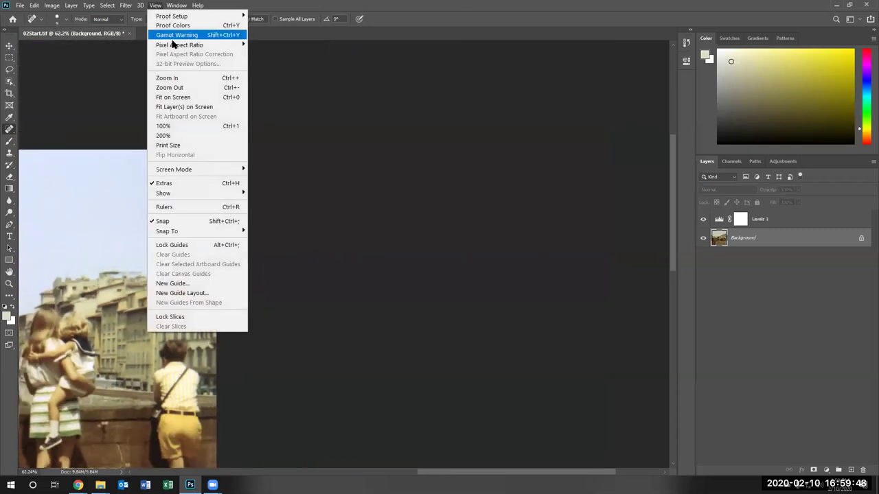
left_click(174, 98)
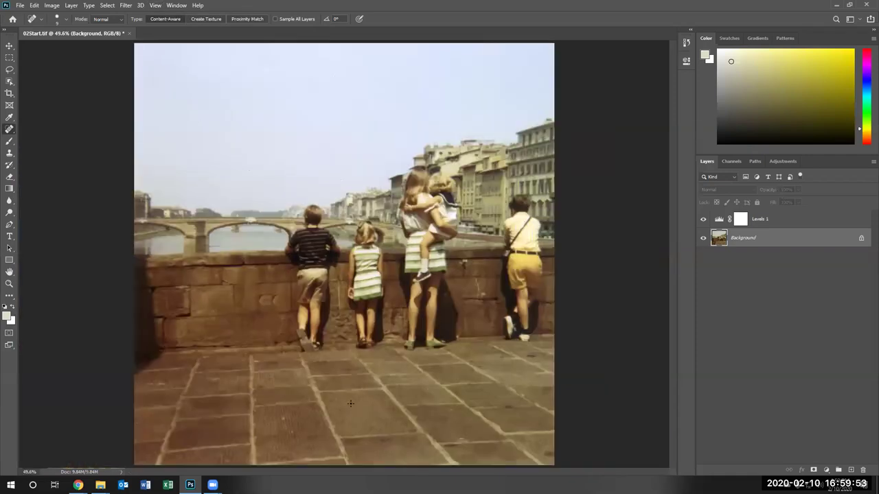
- Reset the view with Ctrl+0, then zoom to about 96% on the children and wall
left_click(156, 5)
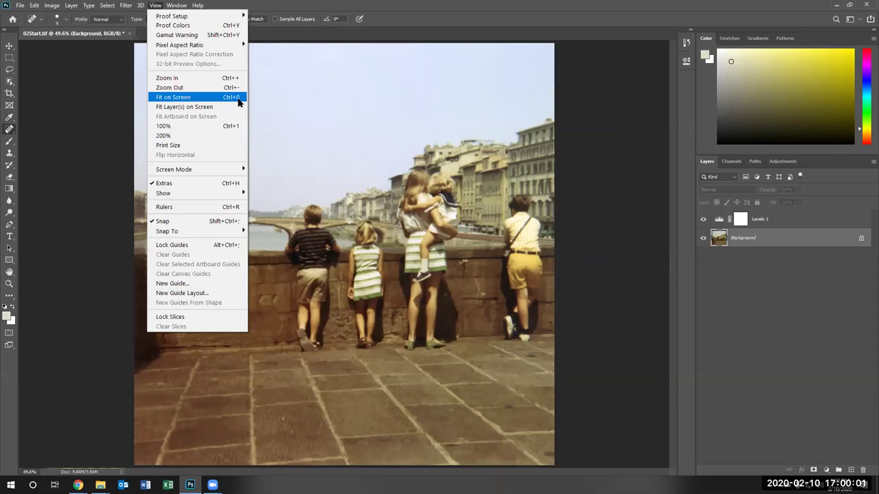
left_click(248, 6)
scroll(409, 219, "up", 8)
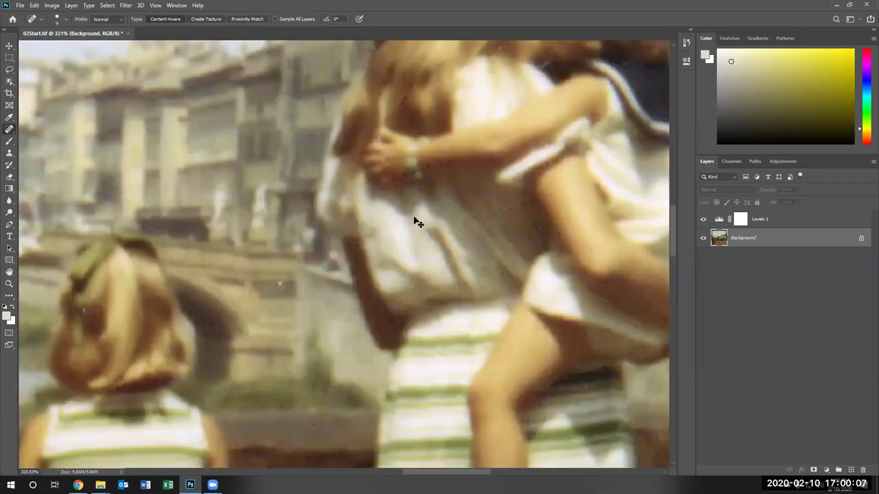
key("ctrl+0")
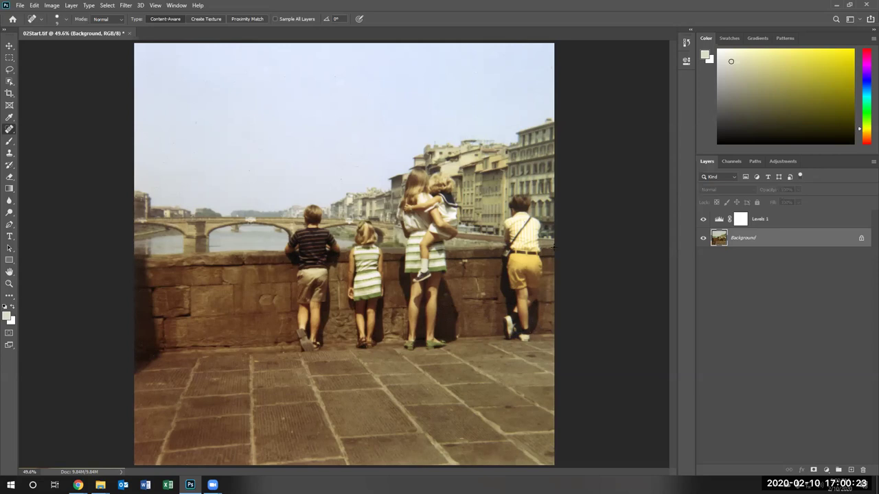
scroll(555, 249, "up", 5)
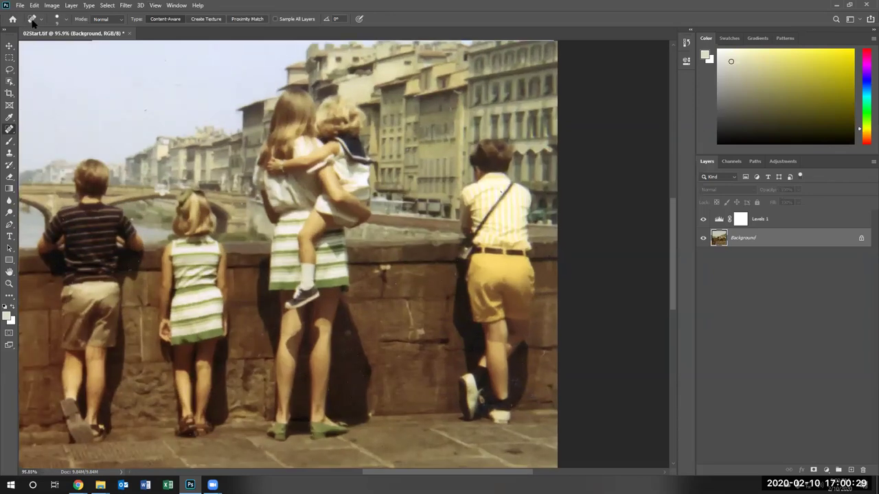
- Pick the Patch Tool on Content-Aware and lasso the boy in yellow shorts
right_click(14, 133)
left_click(42, 146)
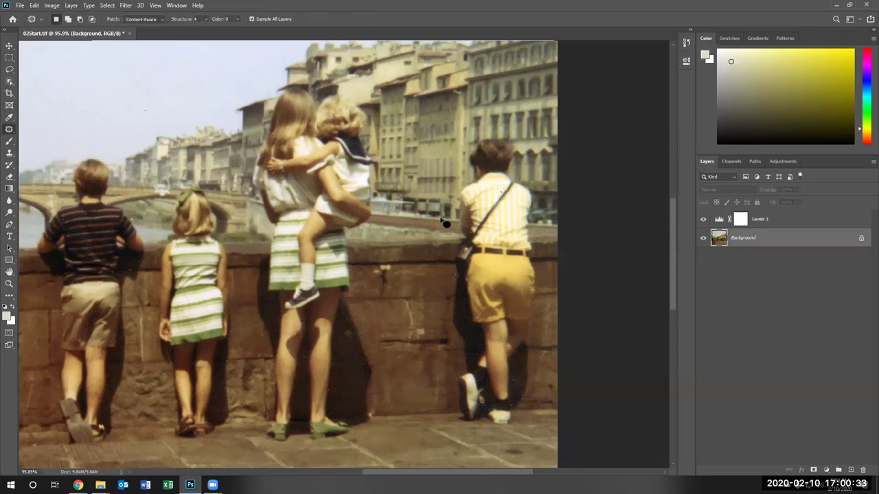
left_click(162, 21)
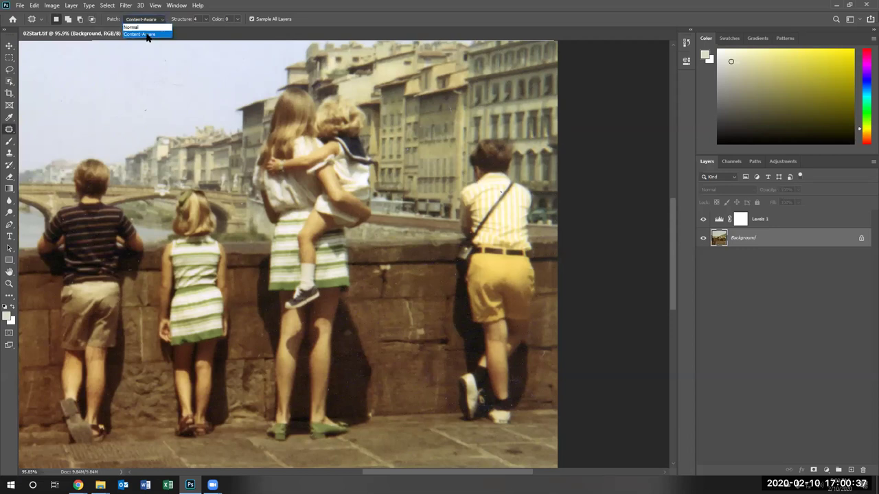
left_click(146, 36)
mouse_move(480, 143)
left_mouse_down()
mouse_move(513, 140)
mouse_move(517, 181)
mouse_move(533, 188)
mouse_move(544, 301)
mouse_move(536, 398)
mouse_move(524, 427)
mouse_move(495, 435)
mouse_move(467, 425)
mouse_move(457, 407)
mouse_move(455, 319)
mouse_move(467, 180)
mouse_move(490, 138)
left_mouse_up()
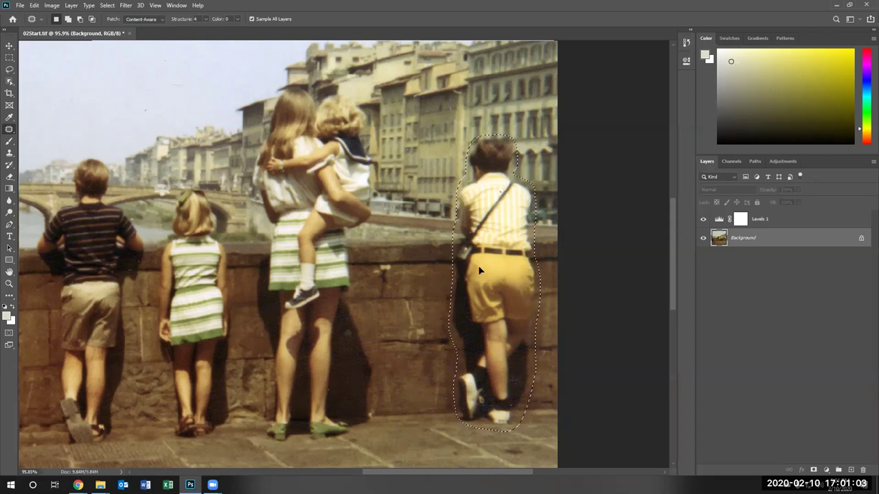
- Drag the patch selection onto clean wall to fill the boy's area with stonework
left_click_drag(478, 270, 91, 277)
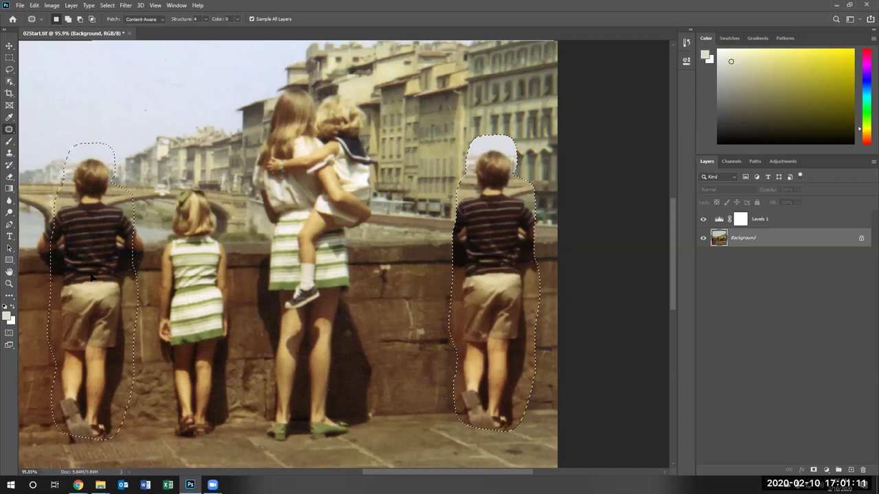
left_click_drag(162, 282, 437, 254)
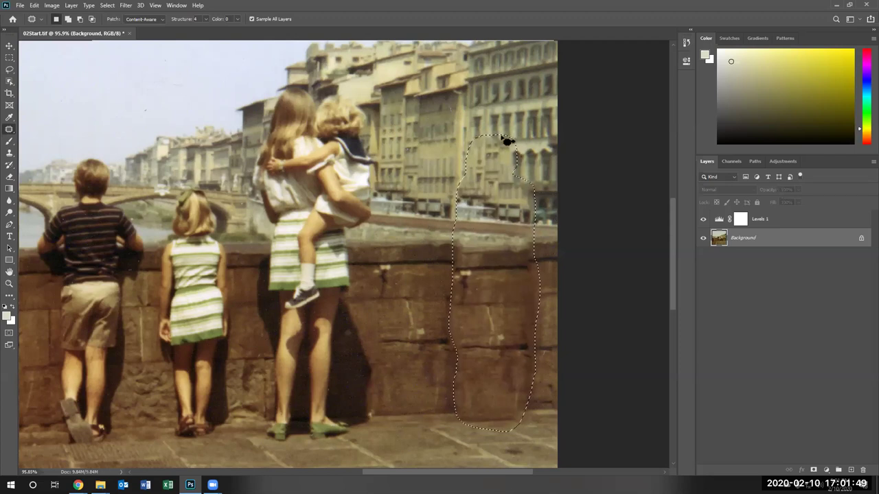
- Patch the blotchy wall top where the boy stood with nearby wall texture
key("ctrl+d")
mouse_move(451, 240)
left_mouse_down()
mouse_move(455, 276)
mouse_move(535, 272)
mouse_move(533, 238)
mouse_move(451, 241)
mouse_move(480, 245)
mouse_move(481, 255)
left_mouse_up()
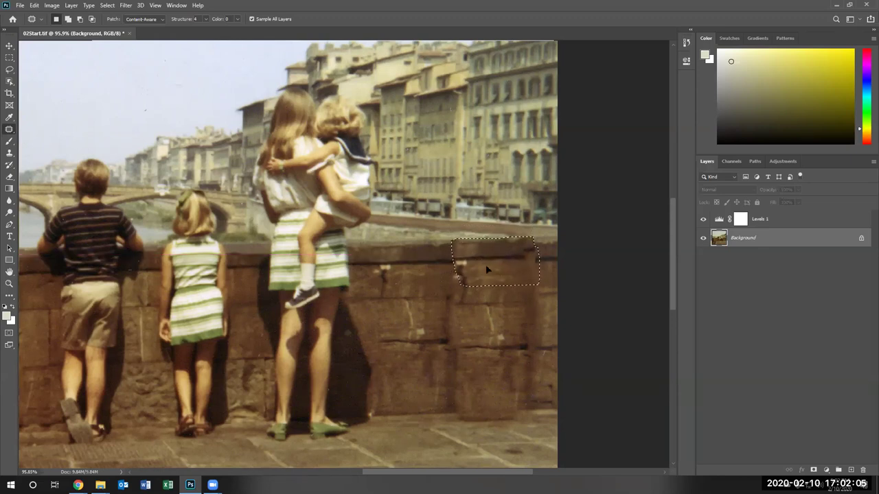
left_click_drag(480, 263, 479, 268)
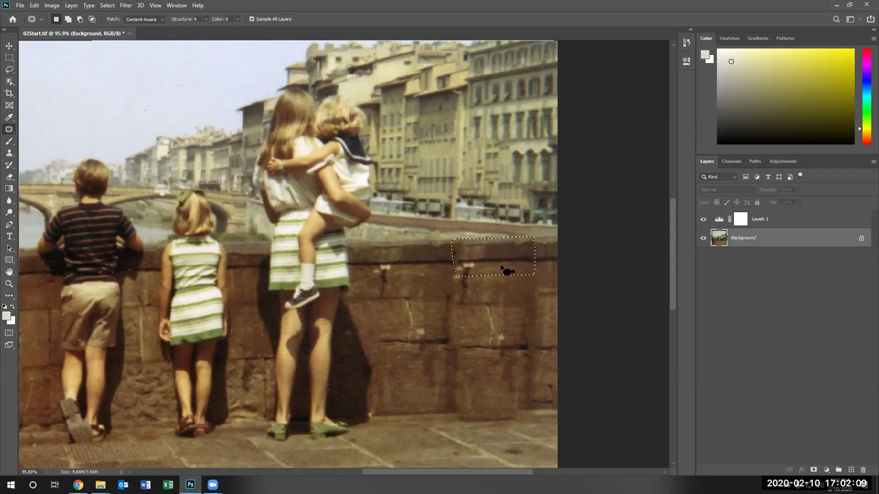
key("ctrl+d")
- Switch back to the Spot Healing Brush from the healing tools
right_click(12, 131)
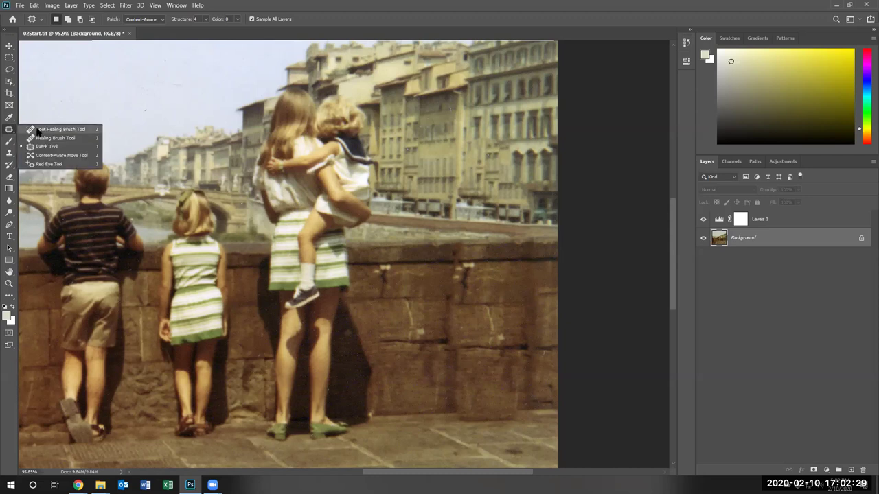
left_click(28, 128)
right_click(15, 134)
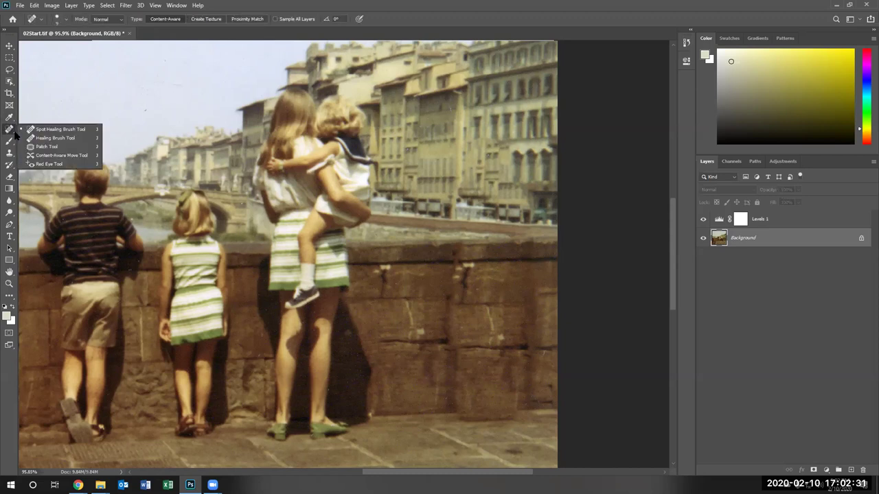
left_click(19, 132)
- Try the Healing Brush on the wall mark and dismiss the missing-source warnings
right_click(12, 134)
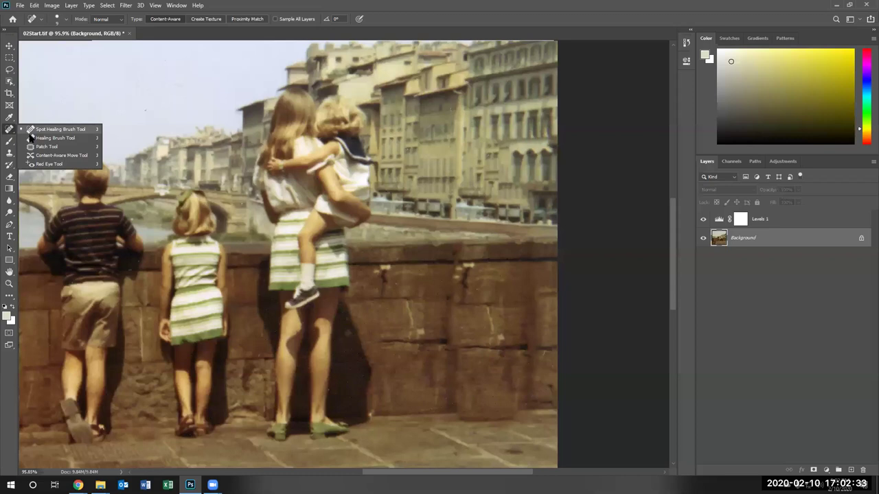
left_click(41, 138)
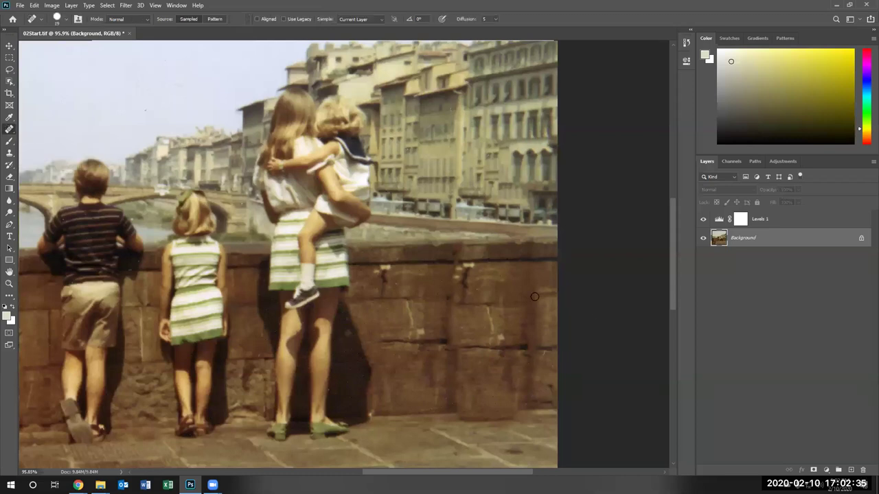
left_click(459, 282)
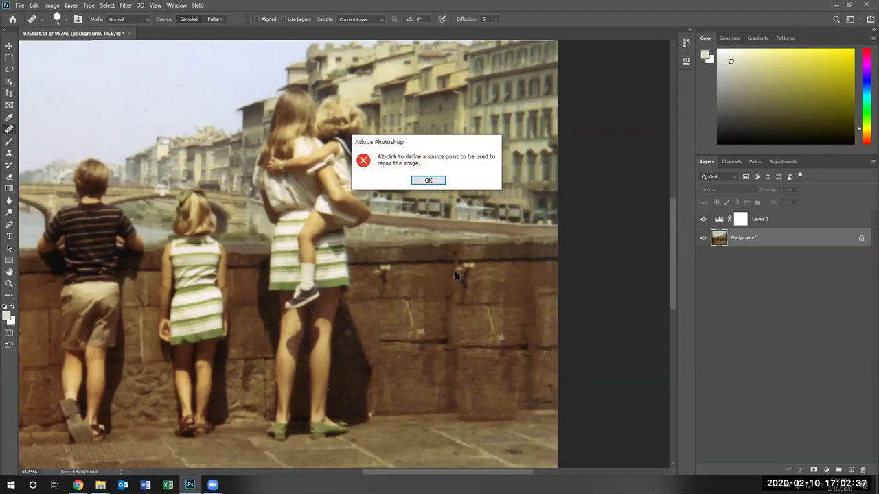
left_click(428, 182)
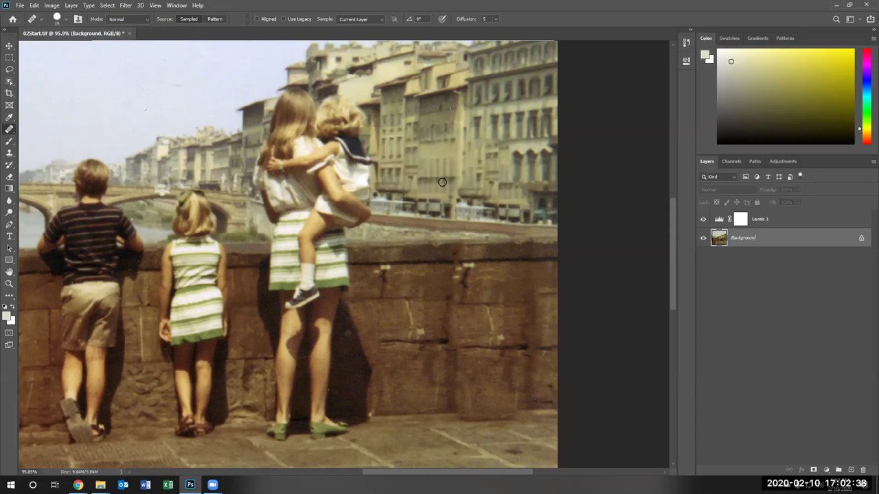
left_click(456, 268)
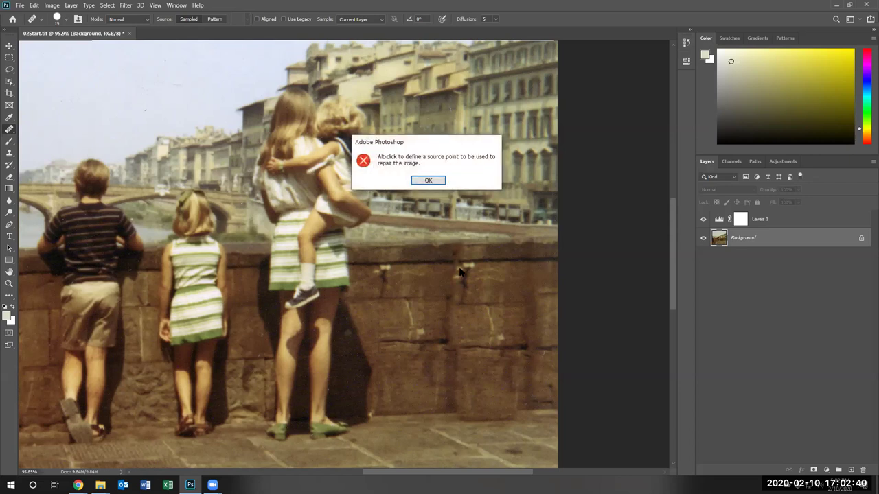
left_click(434, 183)
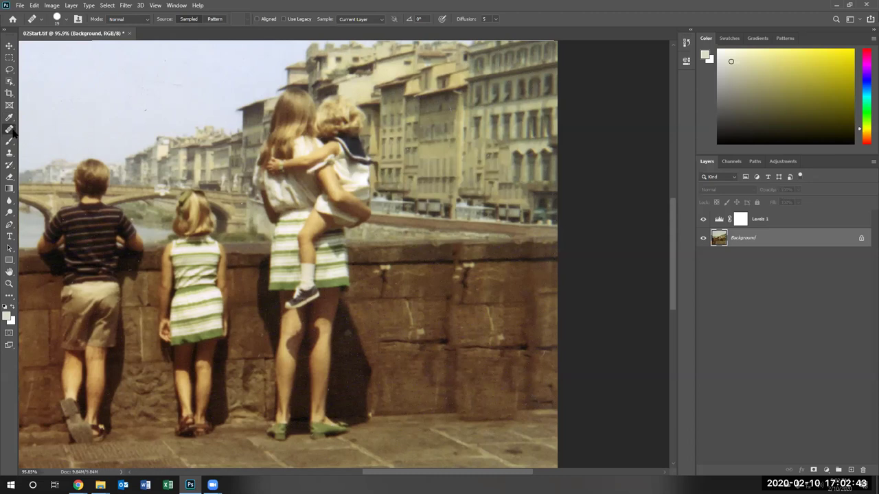
- Spot-heal the dark vertical crack on the wall right of the girl
right_click(11, 130)
left_click(55, 129)
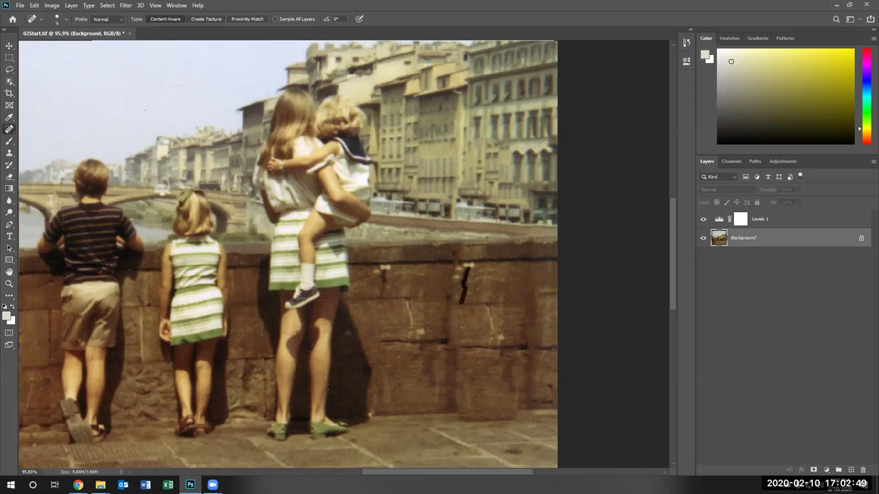
left_click_drag(467, 268, 466, 302)
left_click_drag(466, 273, 460, 316)
- Patch the right-hand wall section with the Patch Tool and deselect
right_click(10, 130)
left_click(42, 151)
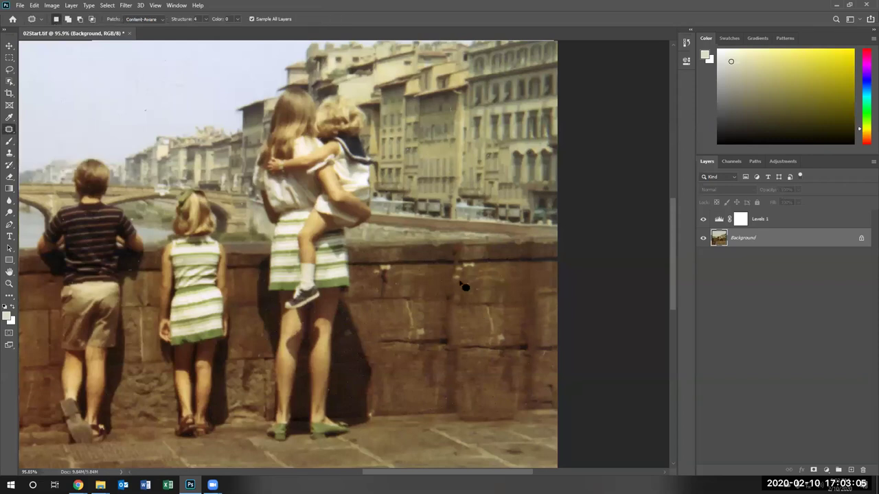
mouse_move(448, 266)
left_mouse_down()
mouse_move(451, 403)
mouse_move(474, 427)
mouse_move(523, 429)
mouse_move(533, 403)
left_mouse_up()
mouse_move(535, 356)
left_mouse_down()
mouse_move(535, 269)
mouse_move(498, 259)
mouse_move(447, 273)
left_mouse_up()
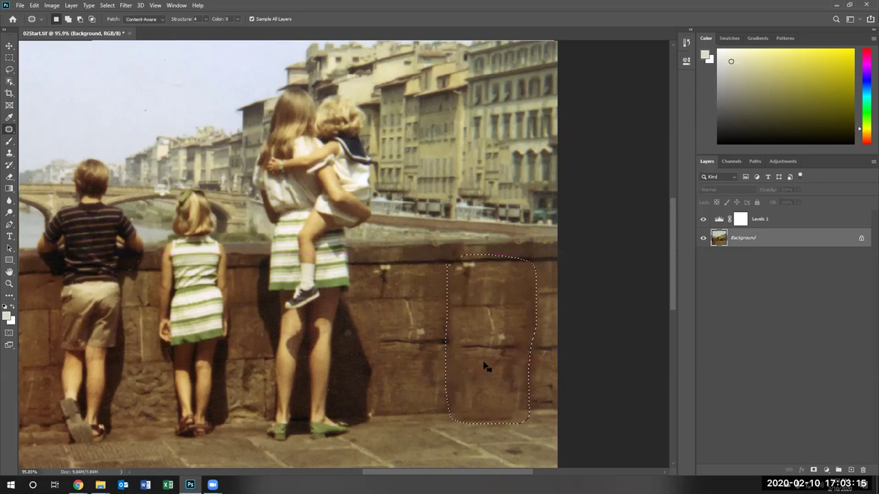
key("ctrl+d")
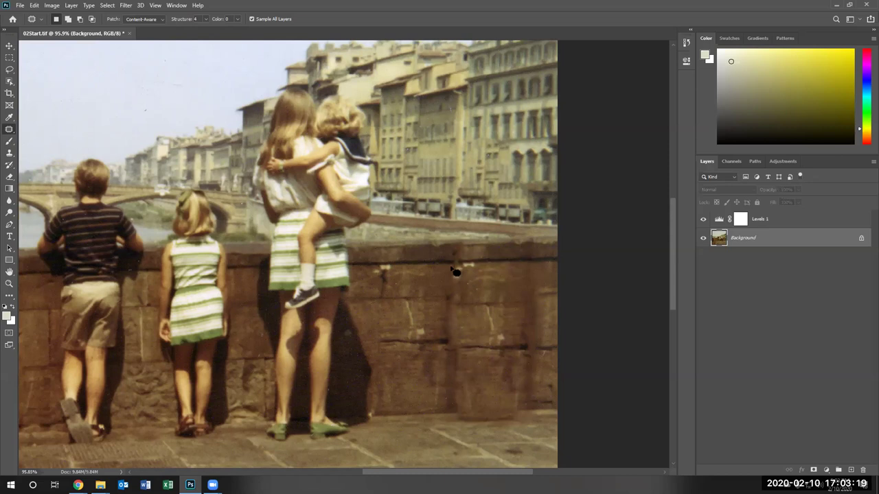
- Patch the upper right wall with clean stone texture and deselect
mouse_move(451, 266)
left_mouse_down()
mouse_move(507, 264)
mouse_move(533, 274)
mouse_move(527, 408)
mouse_move(495, 426)
mouse_move(462, 424)
mouse_move(451, 390)
mouse_move(454, 268)
left_mouse_up()
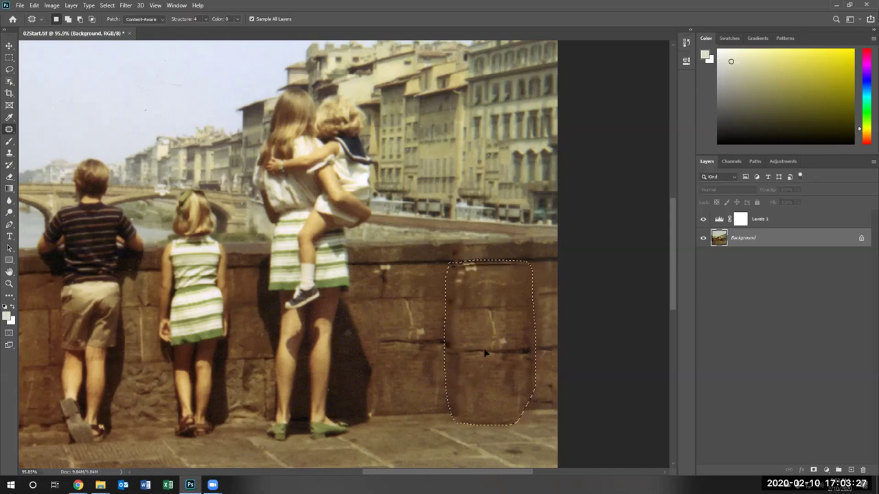
left_click_drag(483, 353, 487, 363)
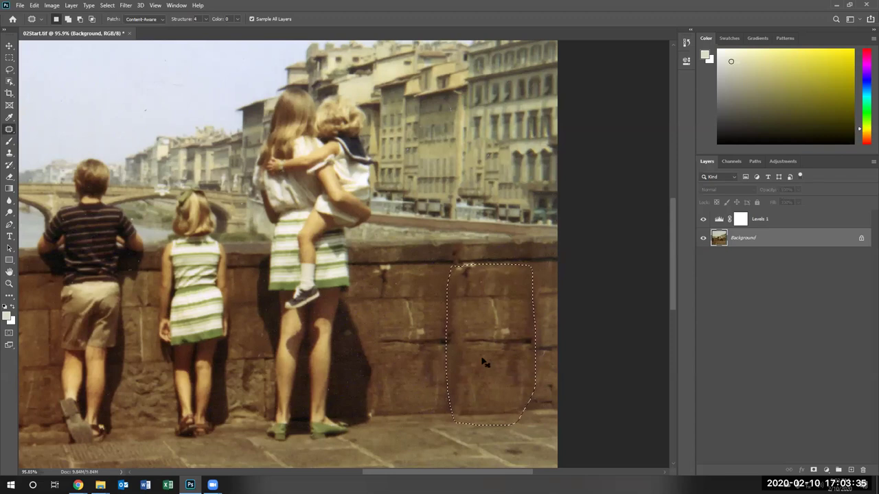
key("ctrl+d")
- With the Spot Healing Brush, heal the lower-wall crack, the light marks along the wall top and the dark spot
right_click(9, 130)
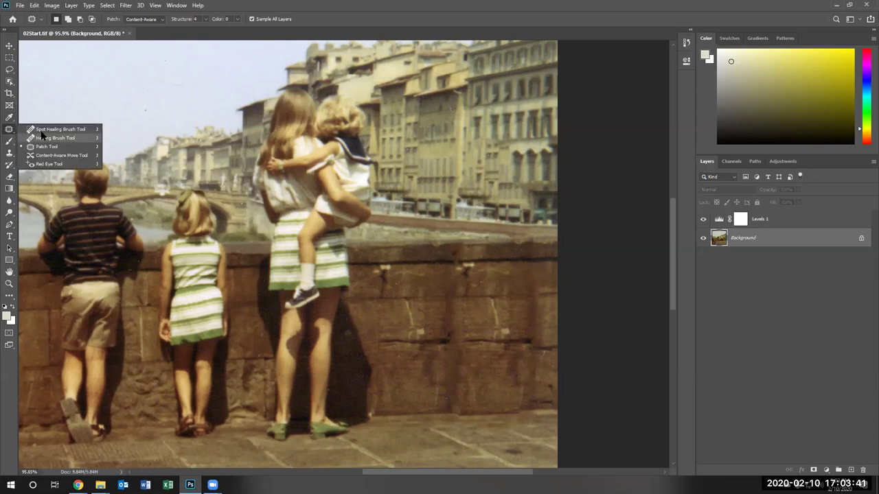
left_click(44, 130)
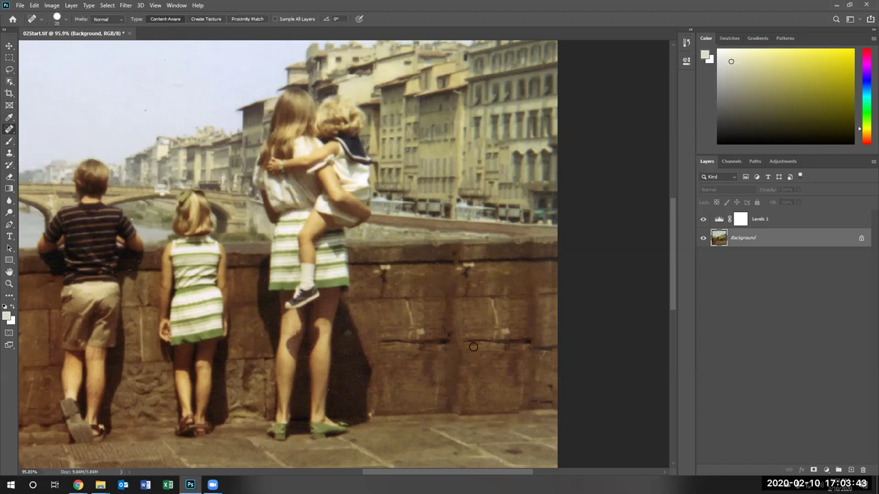
mouse_move(494, 301)
left_mouse_down()
mouse_move(499, 333)
mouse_move(508, 331)
mouse_move(498, 342)
mouse_move(543, 341)
left_mouse_up()
left_click_drag(457, 270, 470, 266)
left_click_drag(470, 297, 521, 296)
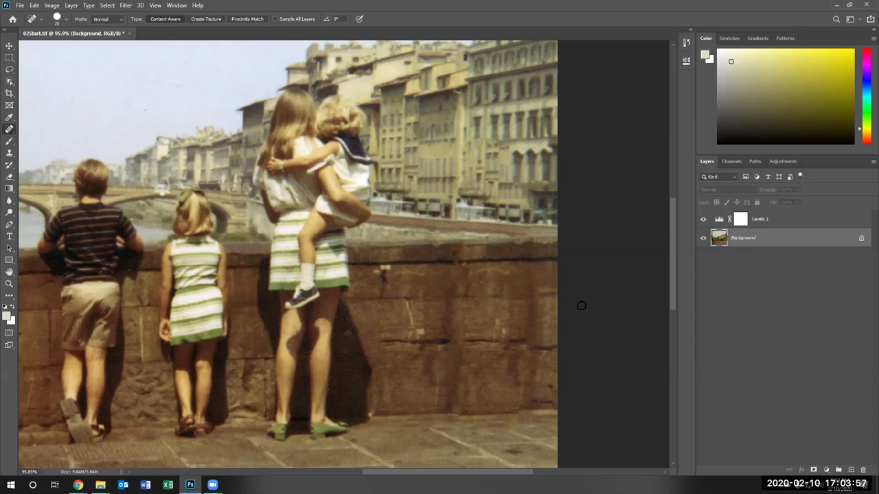
left_click(493, 267)
- With the Clone Stamp, sample the facade and paint cloned texture over the buildings and the thin vertical pole
right_click(14, 131)
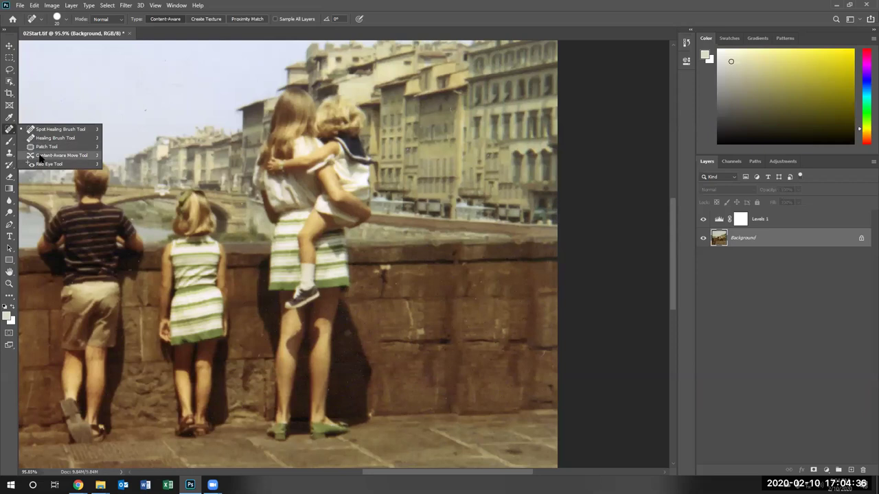
left_click(55, 138)
left_click(12, 154)
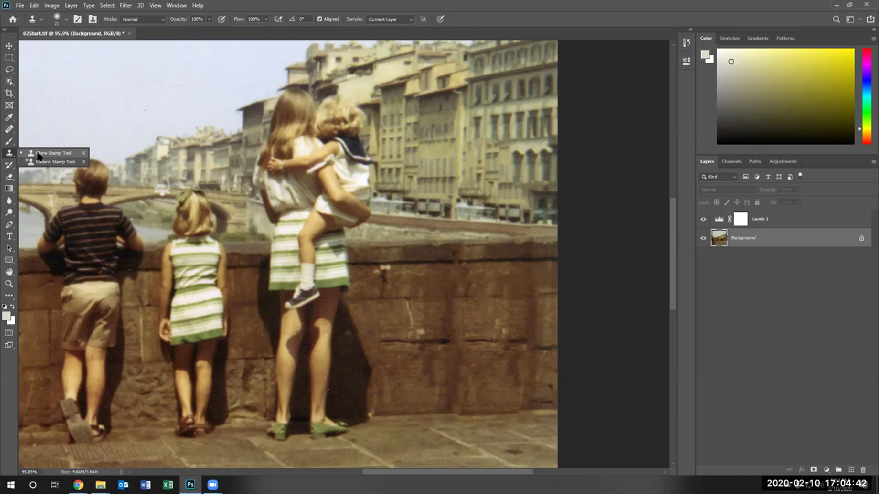
left_click(41, 153)
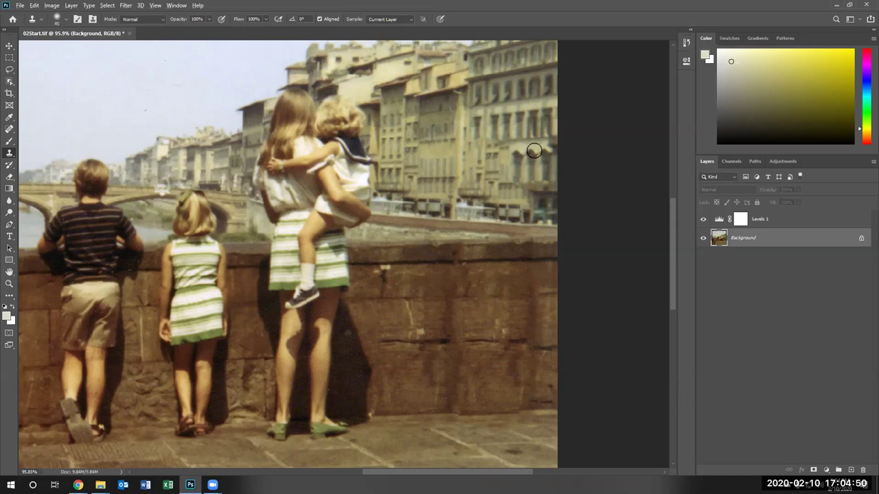
key("alt")
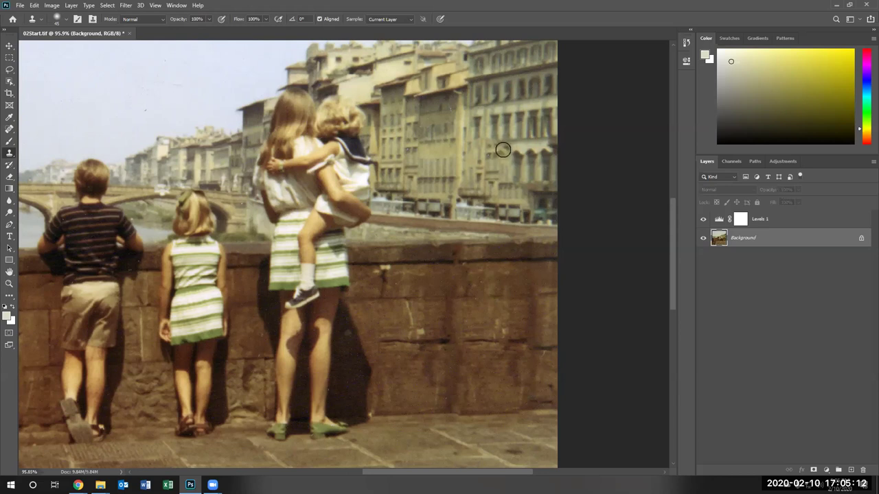
mouse_move(493, 152)
left_mouse_down()
mouse_move(462, 159)
mouse_move(513, 160)
mouse_move(497, 168)
mouse_move(510, 179)
mouse_move(497, 183)
mouse_move(504, 203)
left_mouse_up()
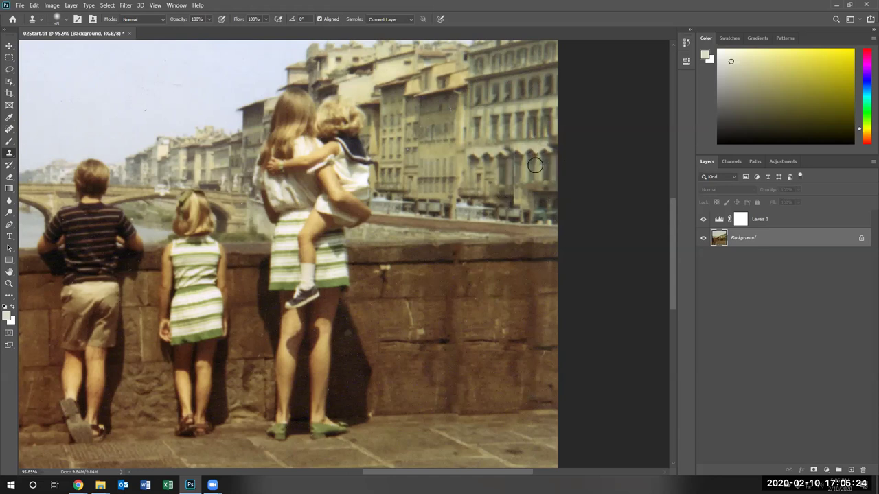
left_click_drag(514, 150, 514, 195)
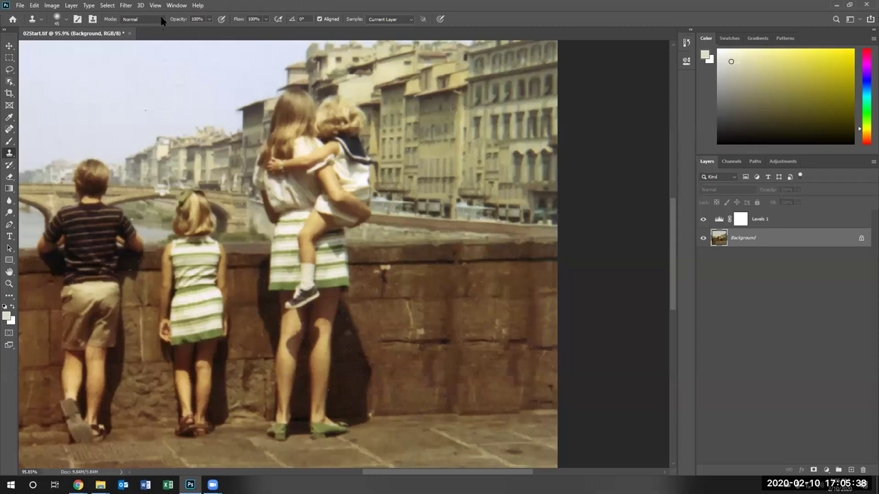
- Turn Clone Stamp Aligned off, sample the facade and paint cloned texture across the buildings
left_click(320, 20)
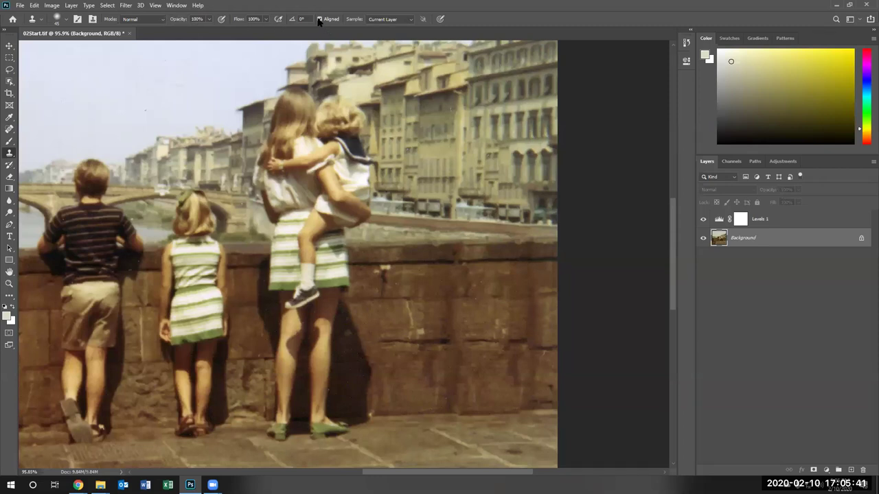
left_click(544, 158, "alt")
mouse_move(505, 152)
left_mouse_down()
mouse_move(463, 155)
mouse_move(527, 161)
mouse_move(491, 160)
left_mouse_up()
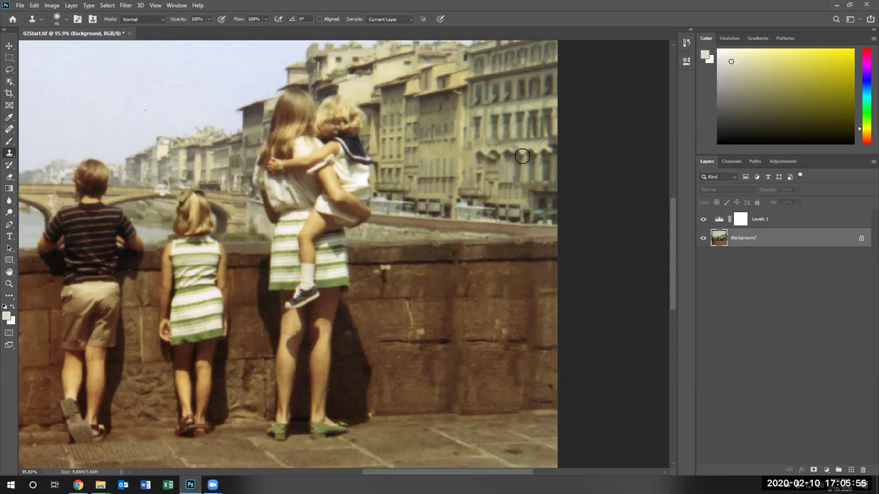
- Turn Aligned back on, sample a new facade source and keep patching the facade
left_click(319, 19)
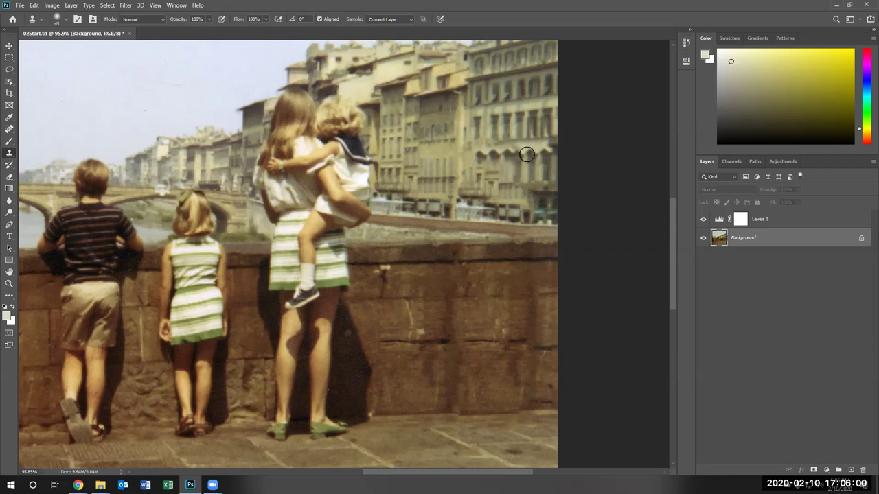
left_click(545, 161, "alt")
mouse_move(519, 162)
left_mouse_down()
mouse_move(476, 165)
mouse_move(517, 168)
mouse_move(475, 180)
mouse_move(530, 182)
mouse_move(474, 193)
mouse_move(526, 195)
mouse_move(473, 195)
mouse_move(531, 187)
mouse_move(467, 191)
mouse_move(486, 174)
mouse_move(471, 177)
mouse_move(474, 141)
mouse_move(468, 149)
mouse_move(467, 138)
mouse_move(468, 181)
mouse_move(519, 193)
mouse_move(539, 180)
left_mouse_up()
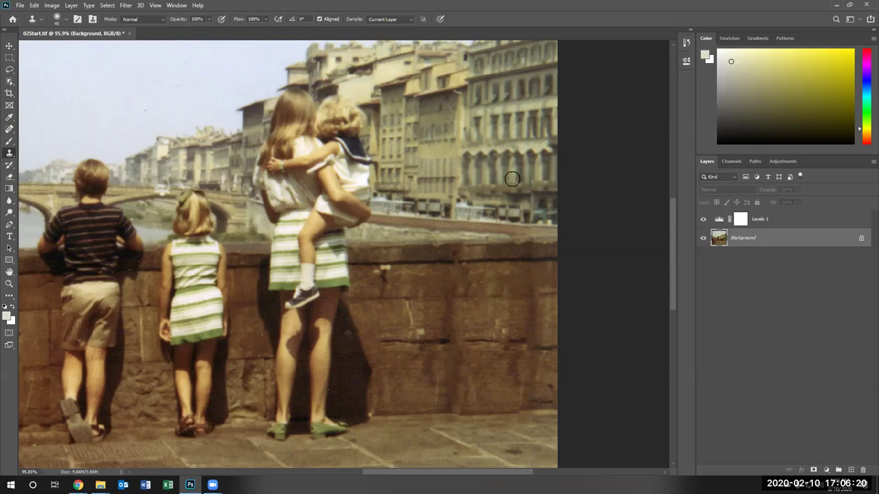
mouse_move(505, 179)
left_mouse_down()
mouse_move(529, 181)
mouse_move(530, 158)
left_mouse_up()
- Enlarge the brush to about 85 px, sample the small girl's head and paint her copy onto the parapet
key("bracketright")
key("bracketright")
key("bracketright")
key("bracketright")
key("bracketright")
key("bracketright")
key("bracketright")
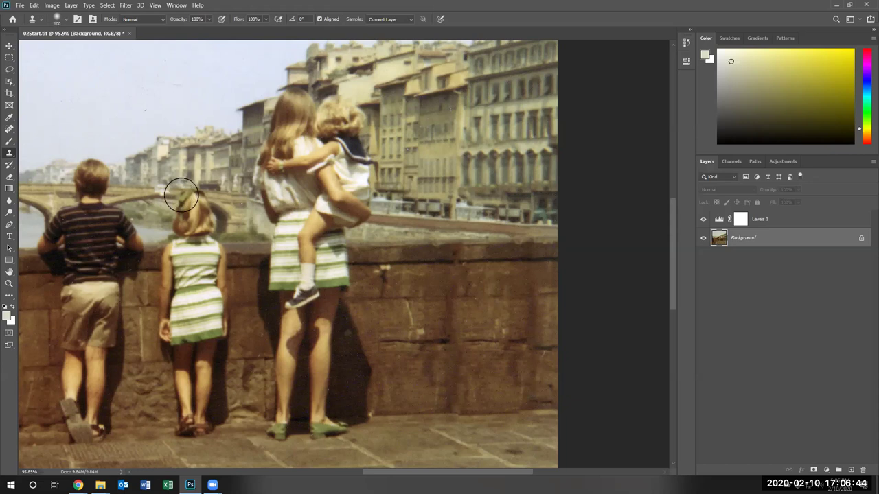
left_click(186, 204)
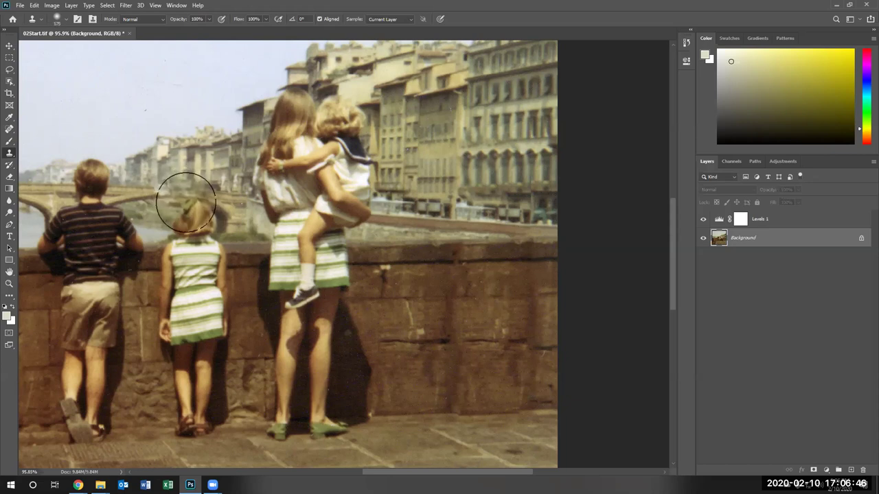
left_click(186, 204, "alt")
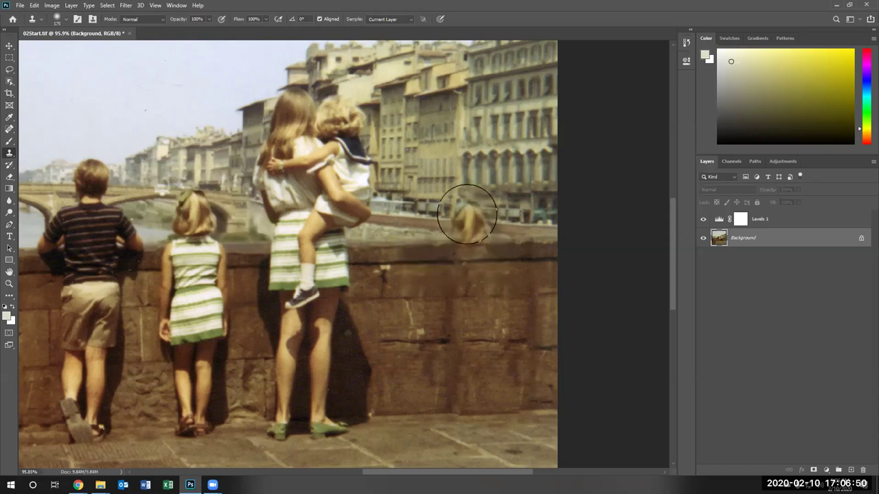
mouse_move(466, 206)
left_mouse_down()
mouse_move(464, 366)
mouse_move(473, 416)
mouse_move(455, 408)
mouse_move(433, 340)
mouse_move(456, 199)
mouse_move(489, 261)
mouse_move(486, 402)
mouse_move(477, 425)
mouse_move(484, 416)
left_mouse_up()
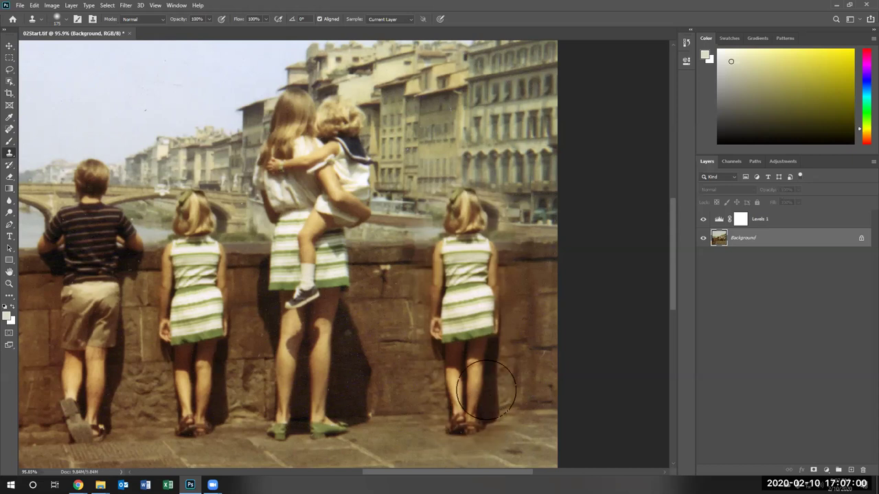
key("ctrl+z")
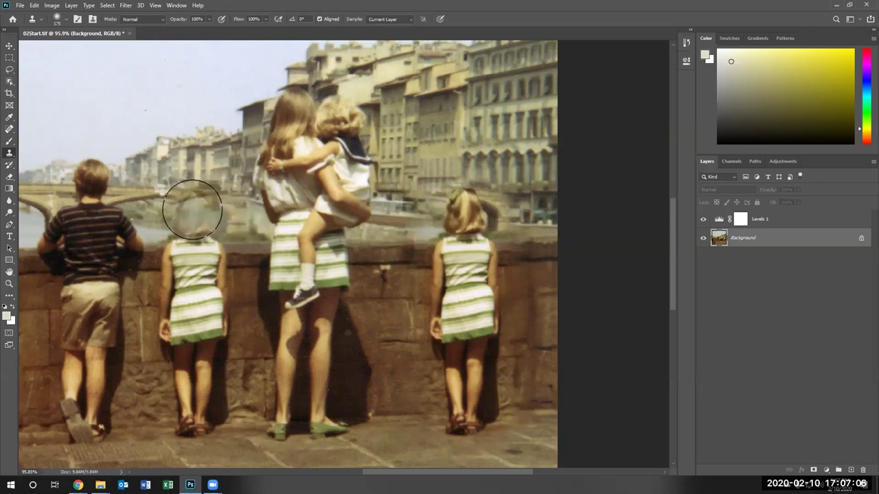
mouse_move(518, 209)
left_mouse_down()
mouse_move(526, 196)
mouse_move(531, 217)
left_mouse_up()
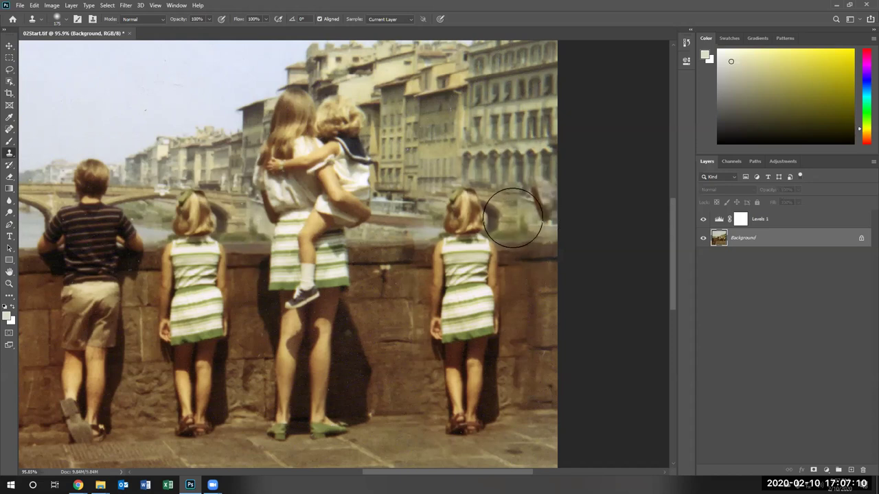
left_click_drag(227, 71, 259, 55)
key("ctrl+z")
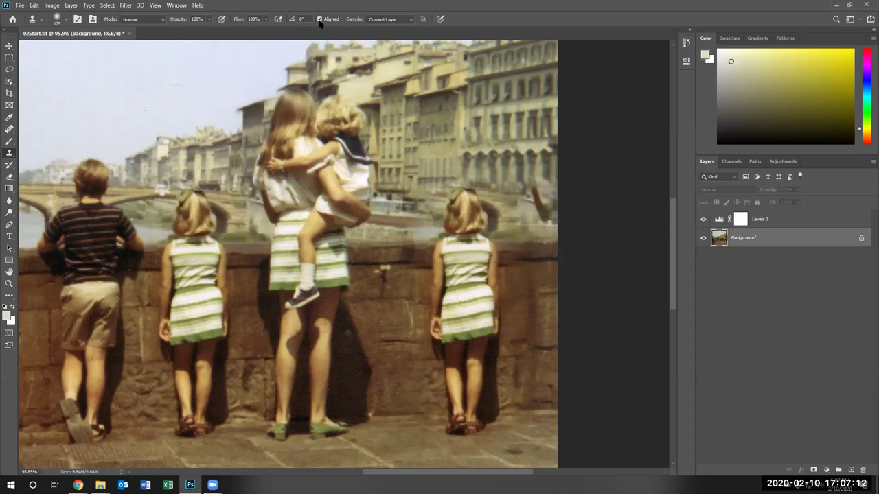
- With Aligned off, paint several duplicate girls across the photo, then undo the latest copies
left_click(319, 19)
mouse_move(515, 200)
left_mouse_down()
mouse_move(530, 199)
mouse_move(517, 440)
left_mouse_up()
mouse_move(452, 202)
left_mouse_down()
mouse_move(405, 206)
mouse_move(406, 412)
mouse_move(419, 433)
left_mouse_up()
mouse_move(439, 197)
left_mouse_down()
mouse_move(462, 90)
mouse_move(463, 294)
left_mouse_up()
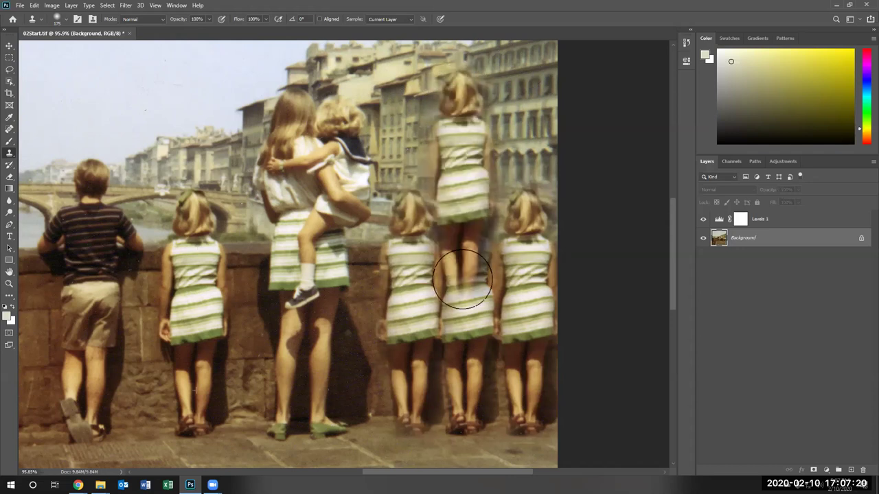
mouse_move(206, 93)
left_mouse_down()
mouse_move(246, 254)
mouse_move(215, 281)
left_mouse_up()
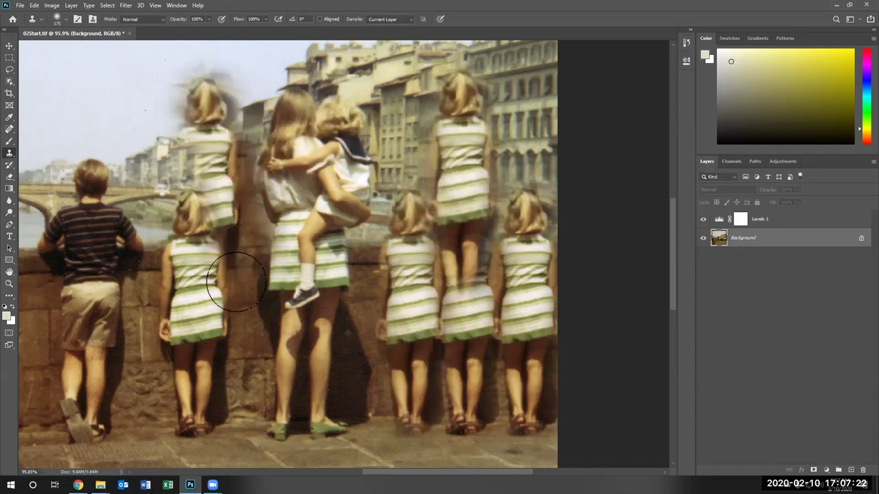
mouse_move(127, 103)
left_mouse_down()
mouse_move(121, 96)
mouse_move(158, 273)
left_mouse_up()
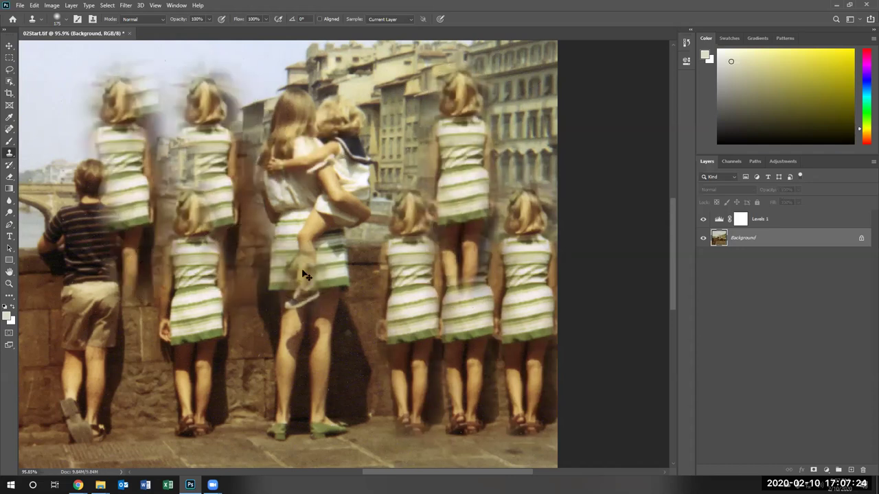
key("ctrl+z")
key("ctrl+z")
key("ctrl+z")
key("ctrl+z")
key("ctrl+z")
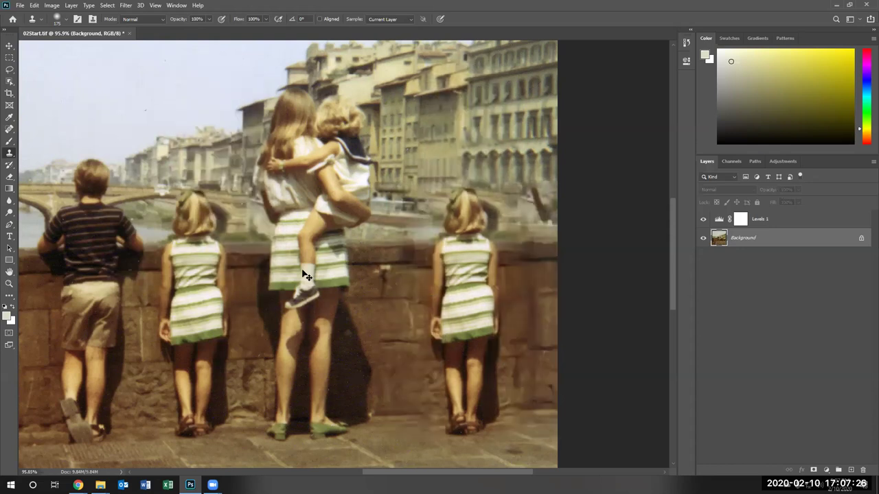
key("ctrl+z")
key("ctrl+z")
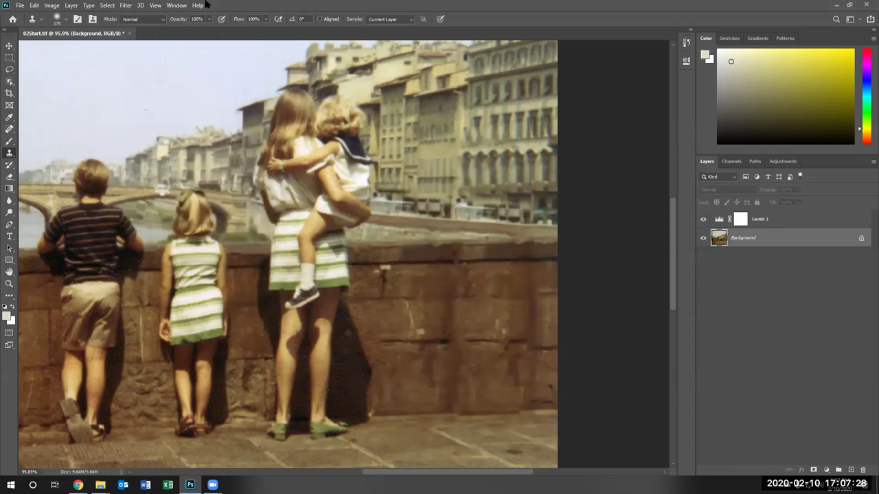
- Turn Aligned on, sample the girl's head and paint her full copy at the wall's right end
left_click(320, 19)
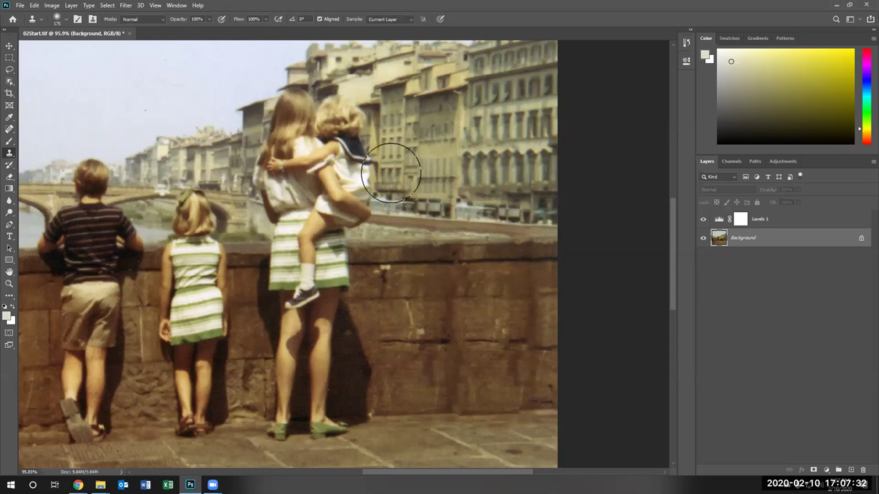
left_click(192, 213, "alt")
left_click_drag(337, 206, 364, 209)
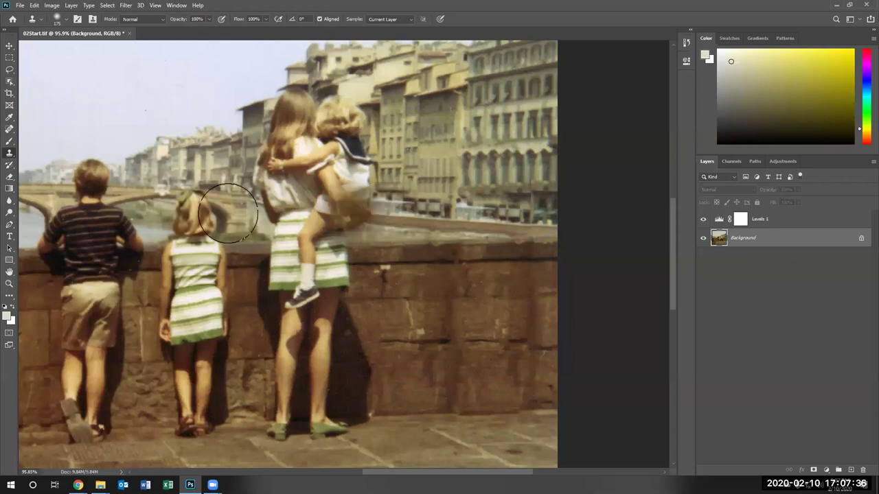
key("ctrl+z")
left_click(193, 213, "alt")
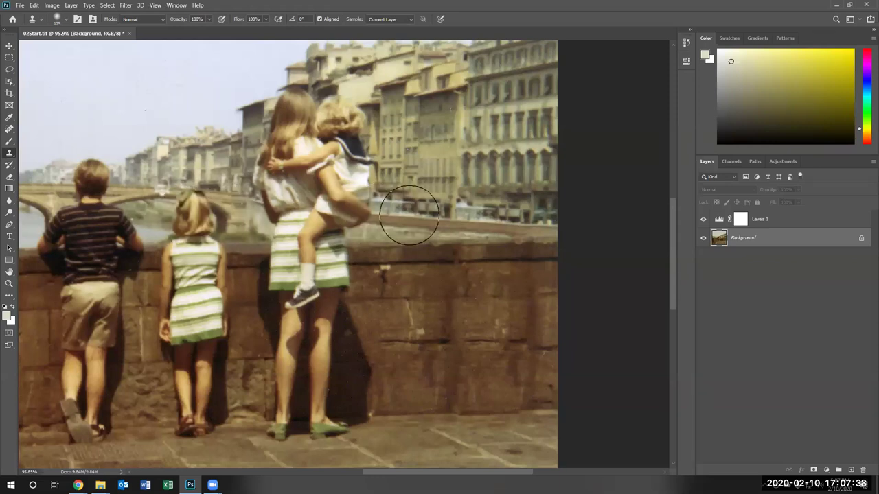
mouse_move(491, 207)
left_mouse_down()
mouse_move(520, 204)
mouse_move(521, 217)
left_mouse_up()
left_click_drag(518, 248, 527, 414)
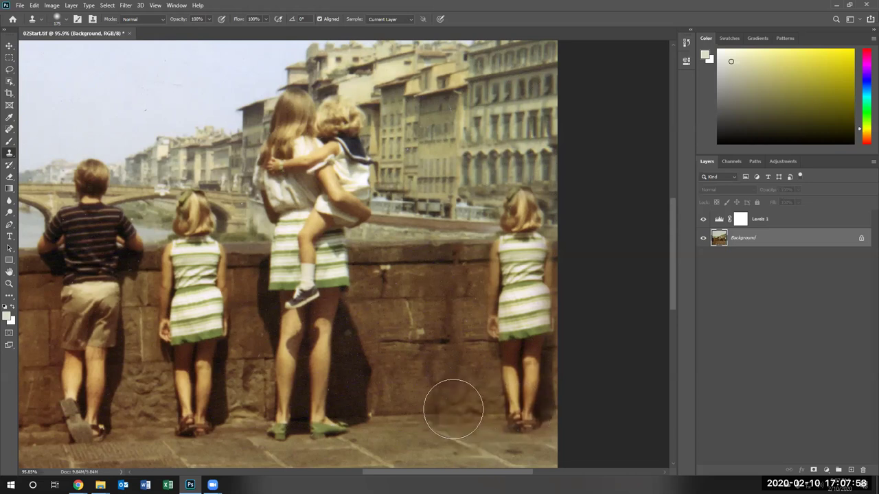
- Cover the faint stray feet with wall texture and paint a second boy between the woman and girl
left_click_drag(411, 418, 383, 425)
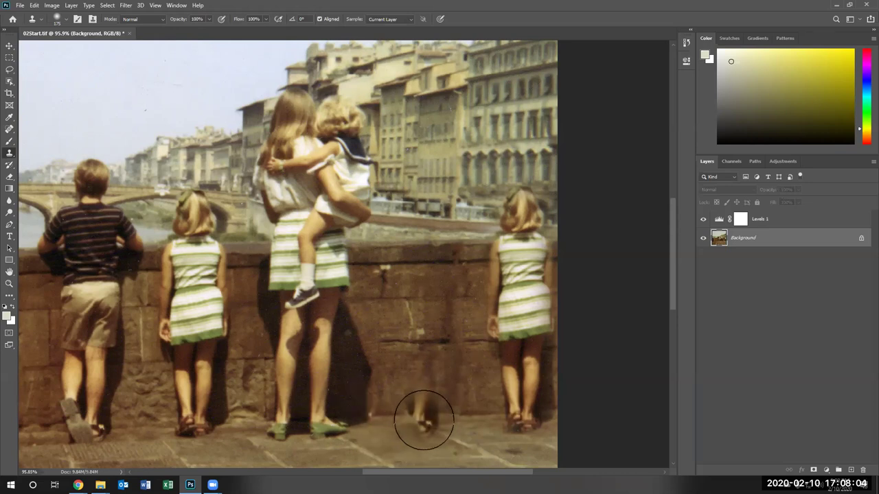
left_click_drag(76, 416, 103, 421)
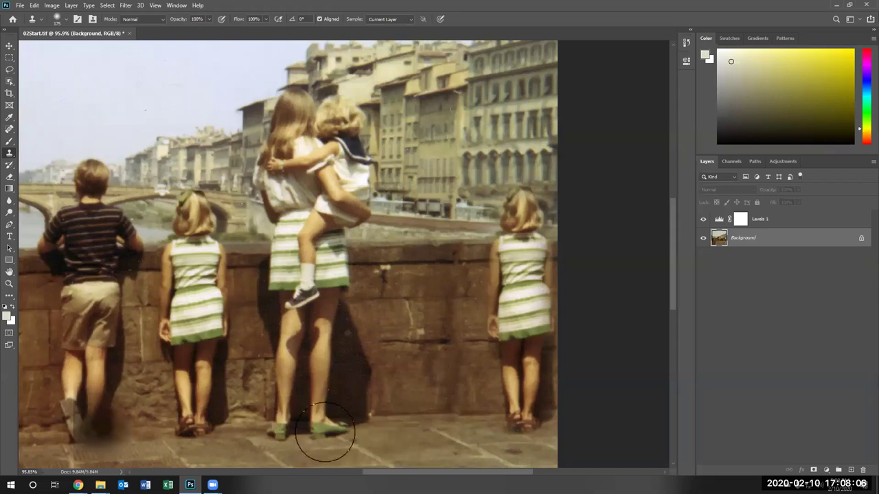
key("ctrl+z")
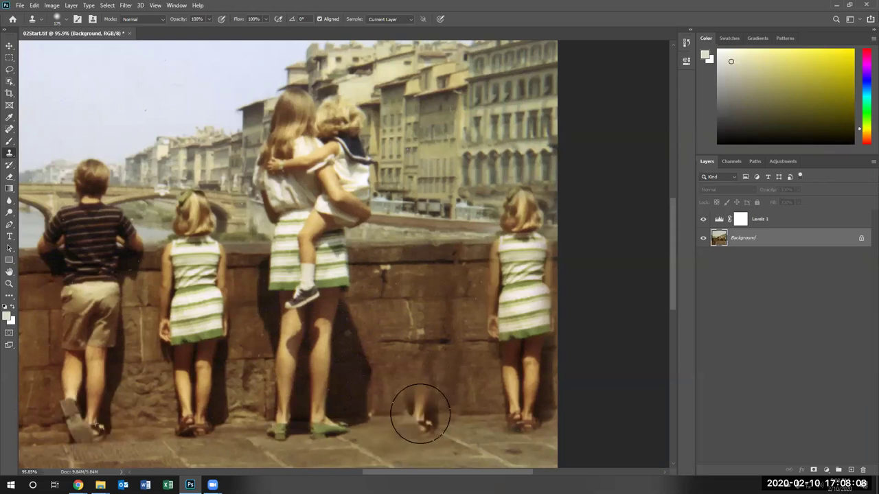
mouse_move(420, 413)
left_mouse_down()
mouse_move(413, 199)
mouse_move(432, 175)
mouse_move(463, 244)
mouse_move(384, 237)
mouse_move(381, 220)
mouse_move(412, 275)
left_mouse_up()
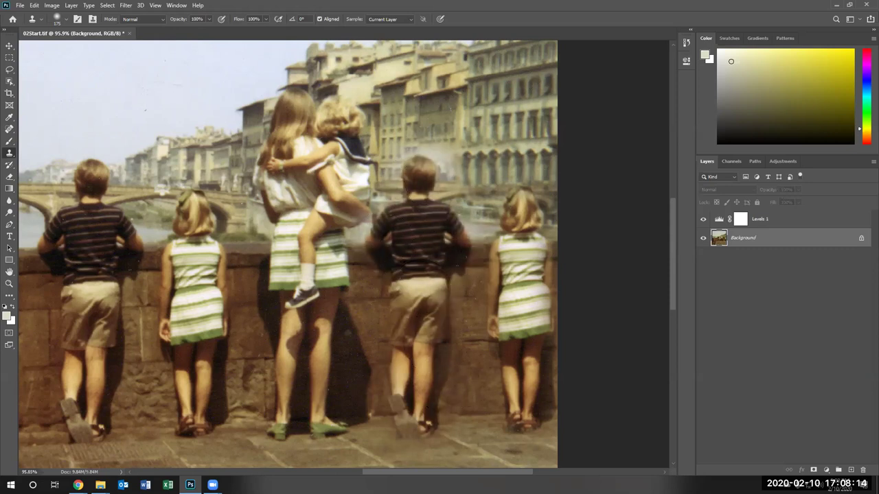
mouse_move(265, 96)
left_mouse_down()
mouse_move(239, 58)
mouse_move(205, 48)
mouse_move(233, 43)
left_mouse_up()
- Undo the sky smudge and step back through the history to remove the cloned second boy
key("ctrl+z")
key("ctrl+shift+z")
key("ctrl+shift+z")
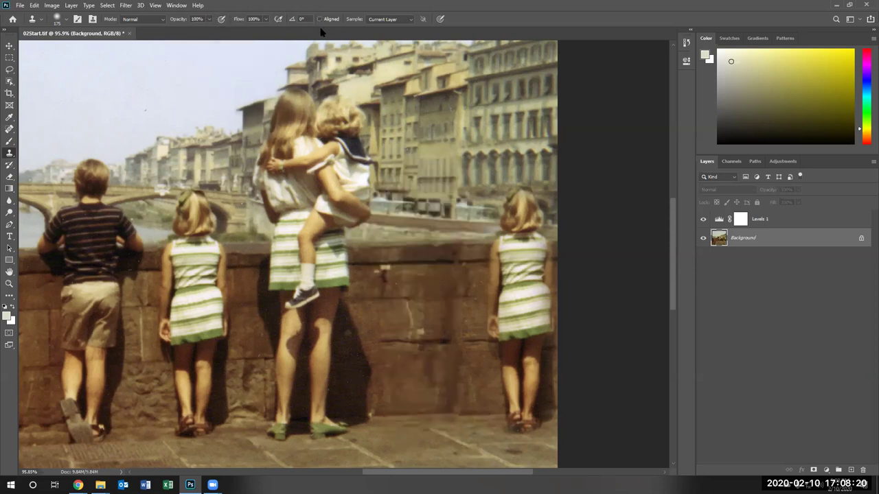